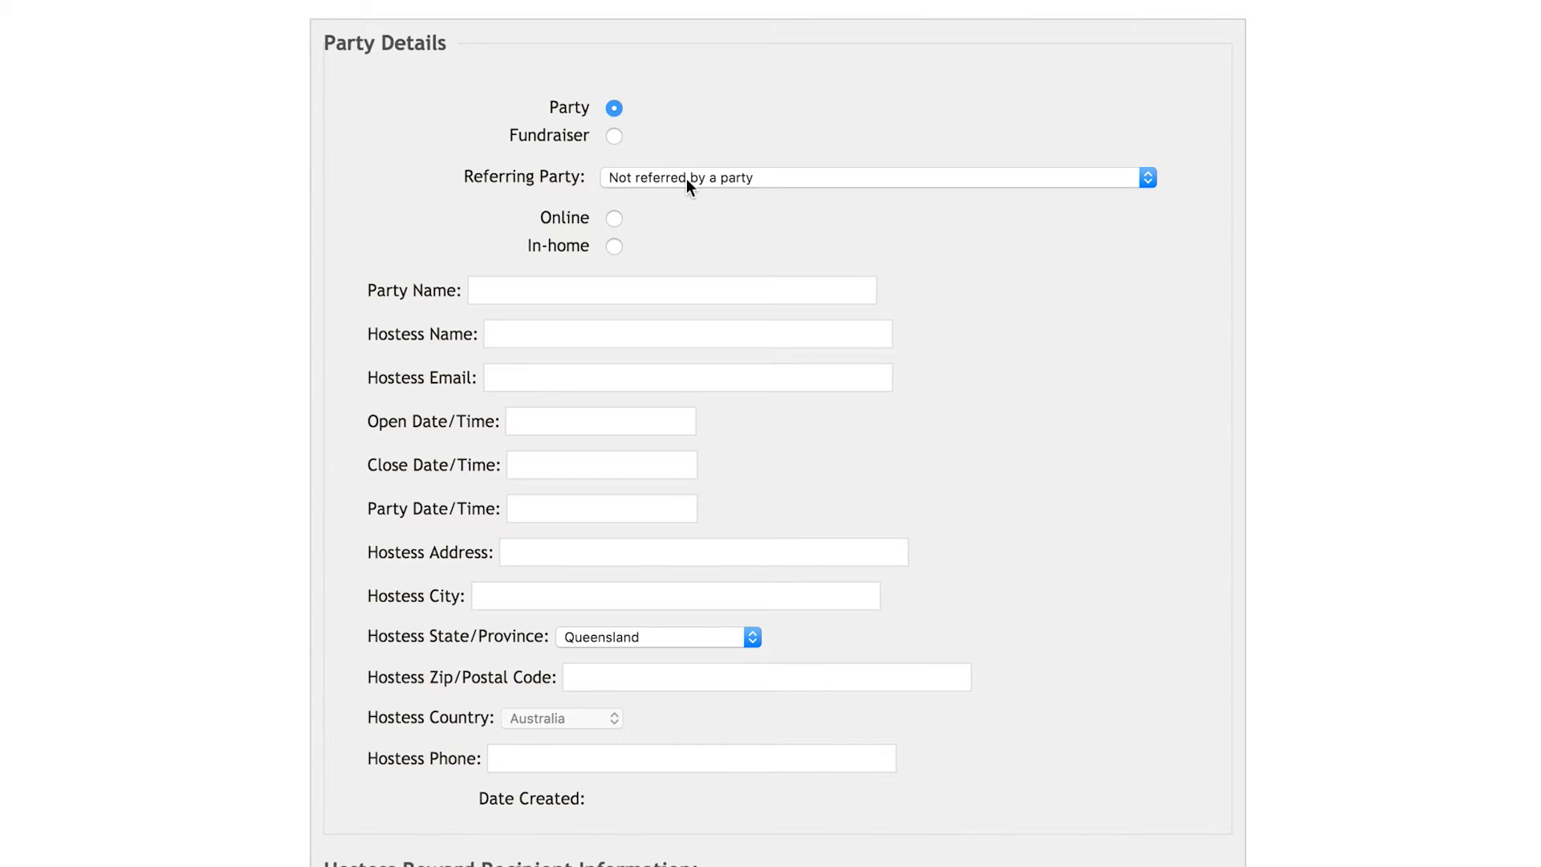
Step: Leave the party unreferred by another party and set the party location to In-home
{"action": "left_click", "coordinate": [645, 179]}
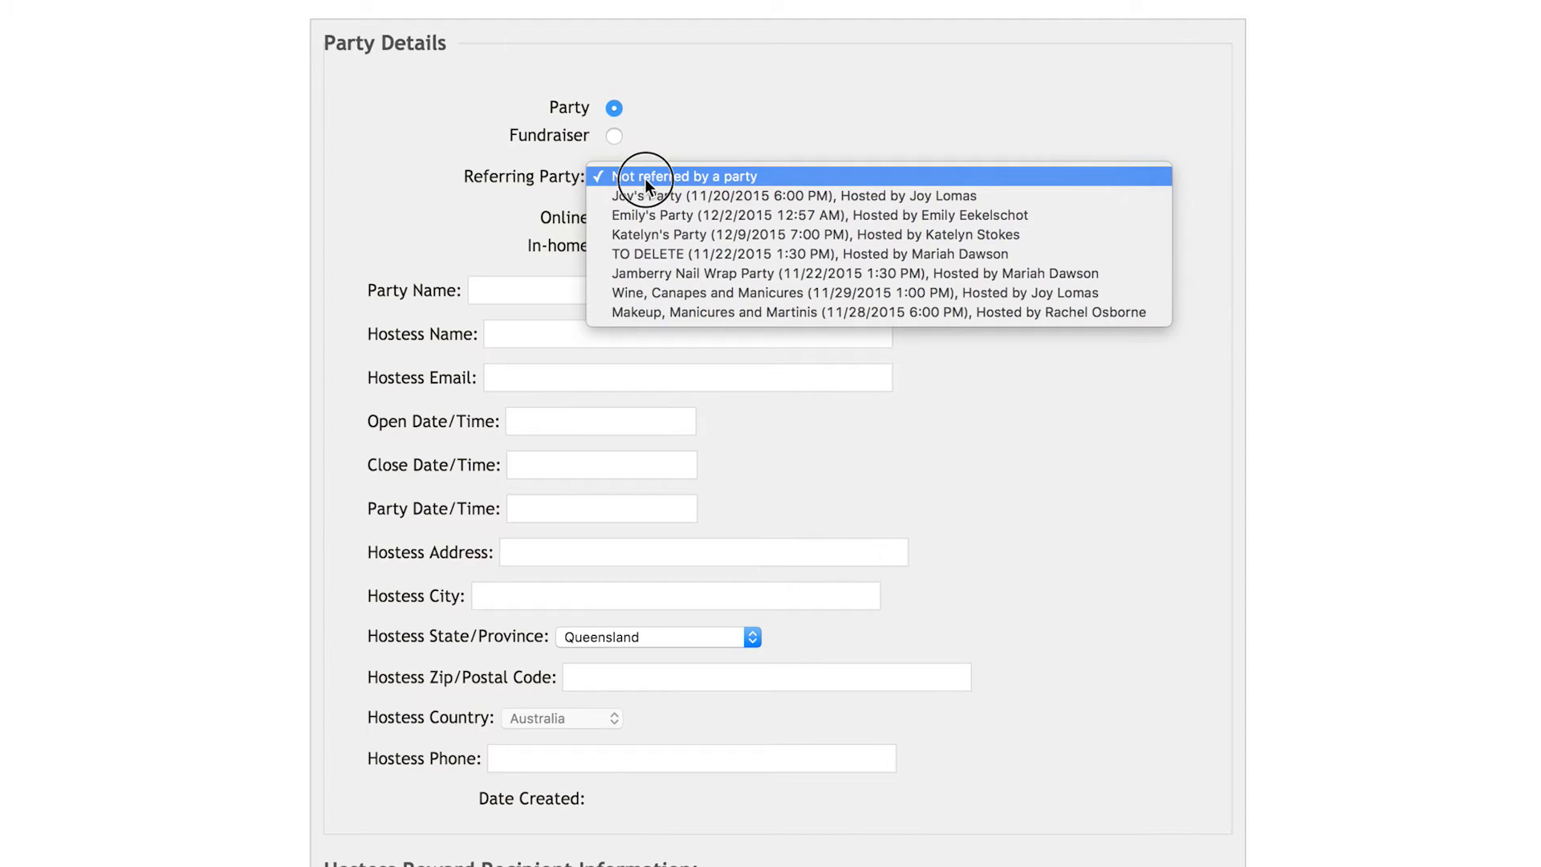
{"action": "left_click", "coordinate": [645, 177]}
{"action": "left_click", "coordinate": [612, 247]}
{"action": "left_click", "coordinate": [523, 283]}
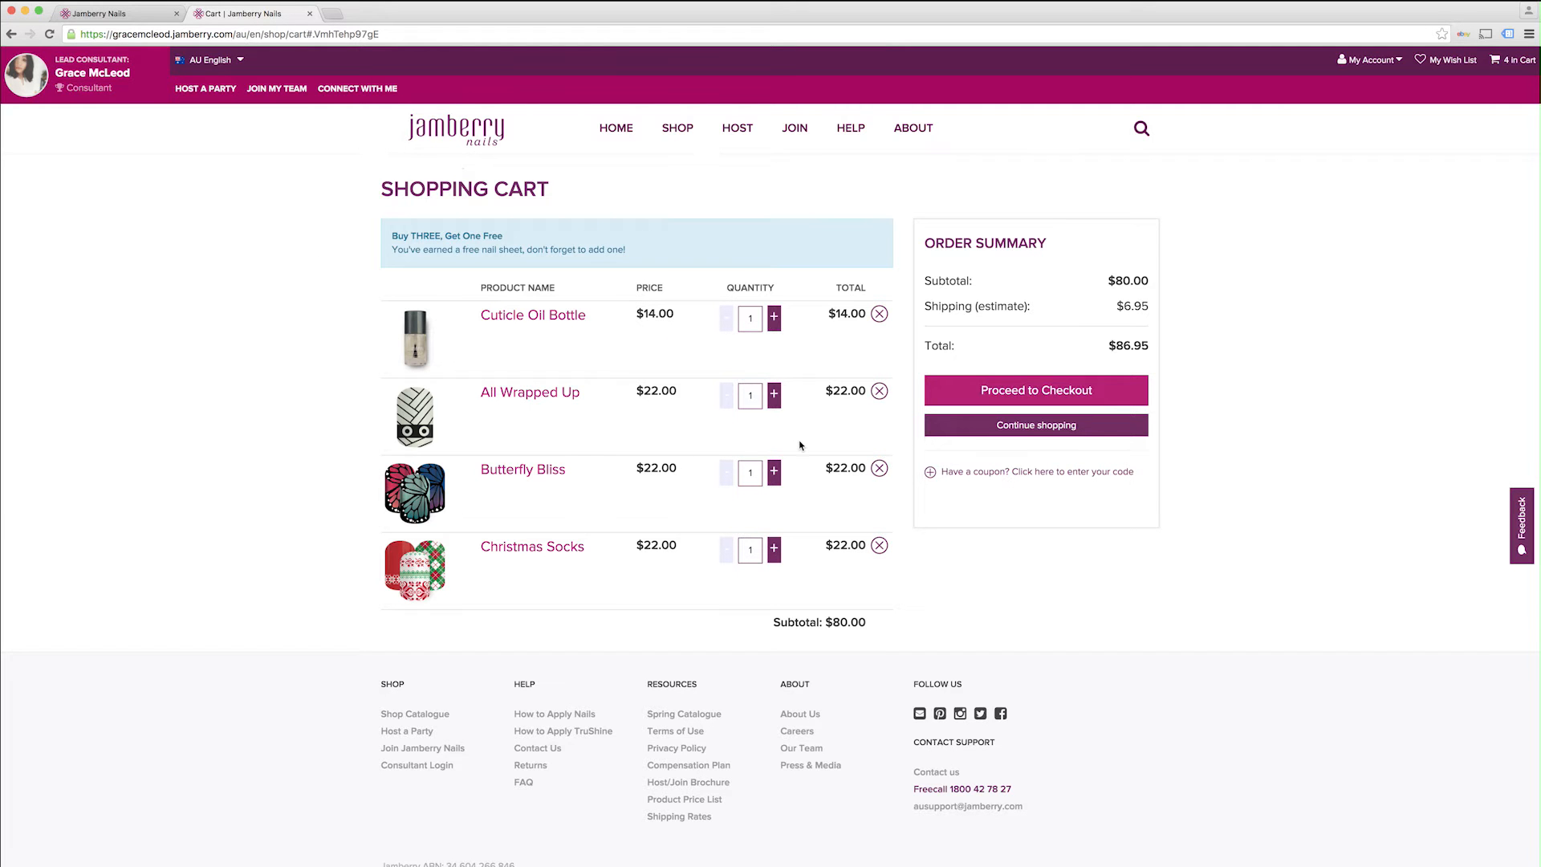
Step: In the shop's cart, proceed to checkout and choose Joy's Party as the party attended
{"action": "left_click", "coordinate": [1036, 388]}
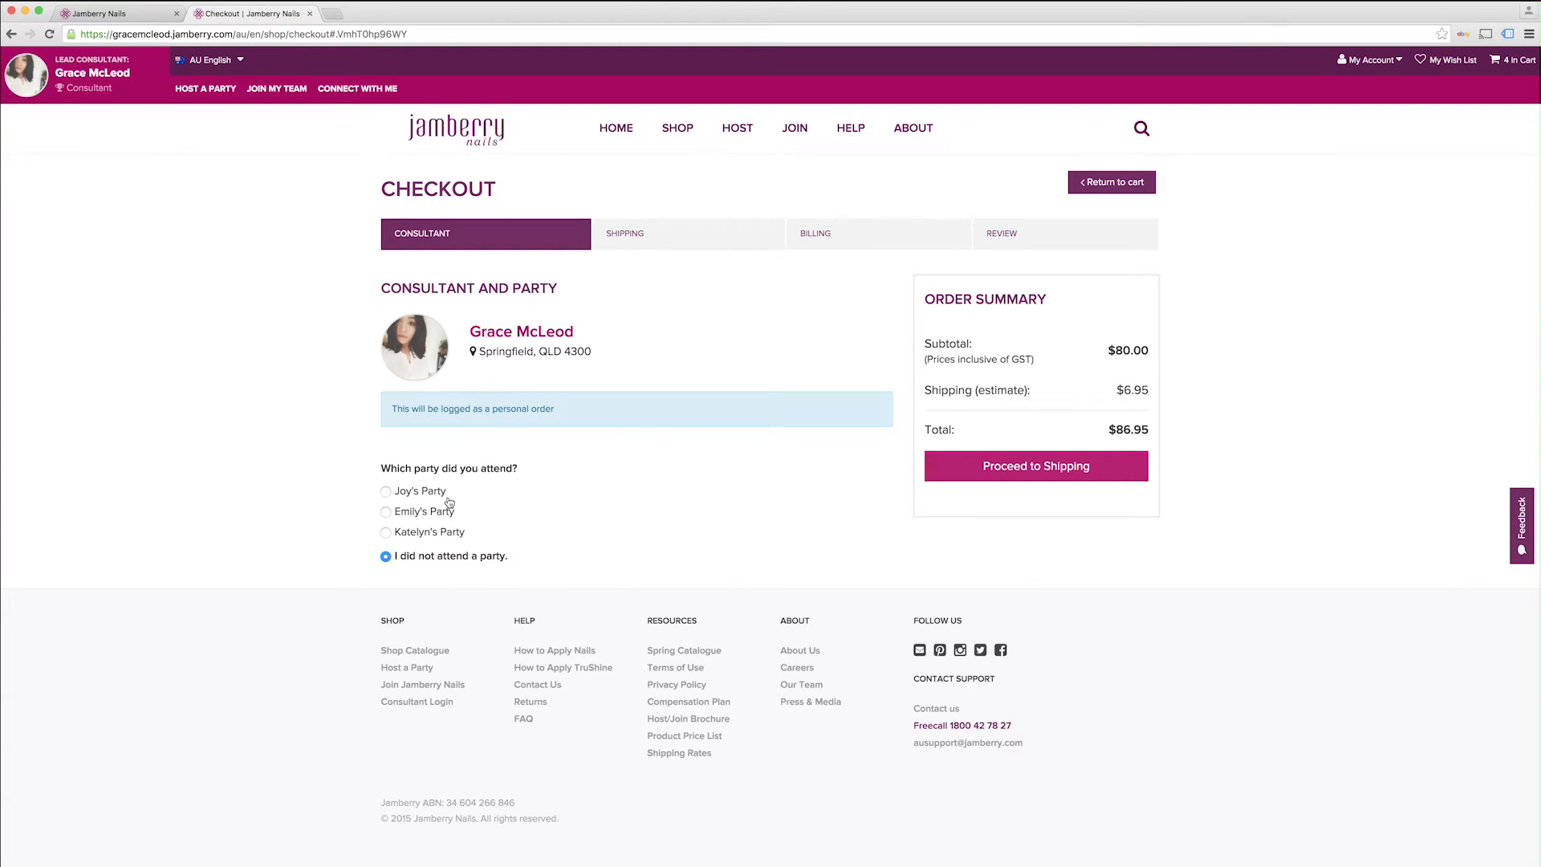
{"action": "left_click", "coordinate": [385, 491]}
Step: Return to the new party form and name the party Mary's Party
{"action": "left_click", "coordinate": [137, 19]}
{"action": "left_click", "coordinate": [637, 323]}
{"action": "left_click", "coordinate": [612, 301]}
{"action": "left_click", "coordinate": [609, 324]}
{"action": "left_click", "coordinate": [596, 299]}
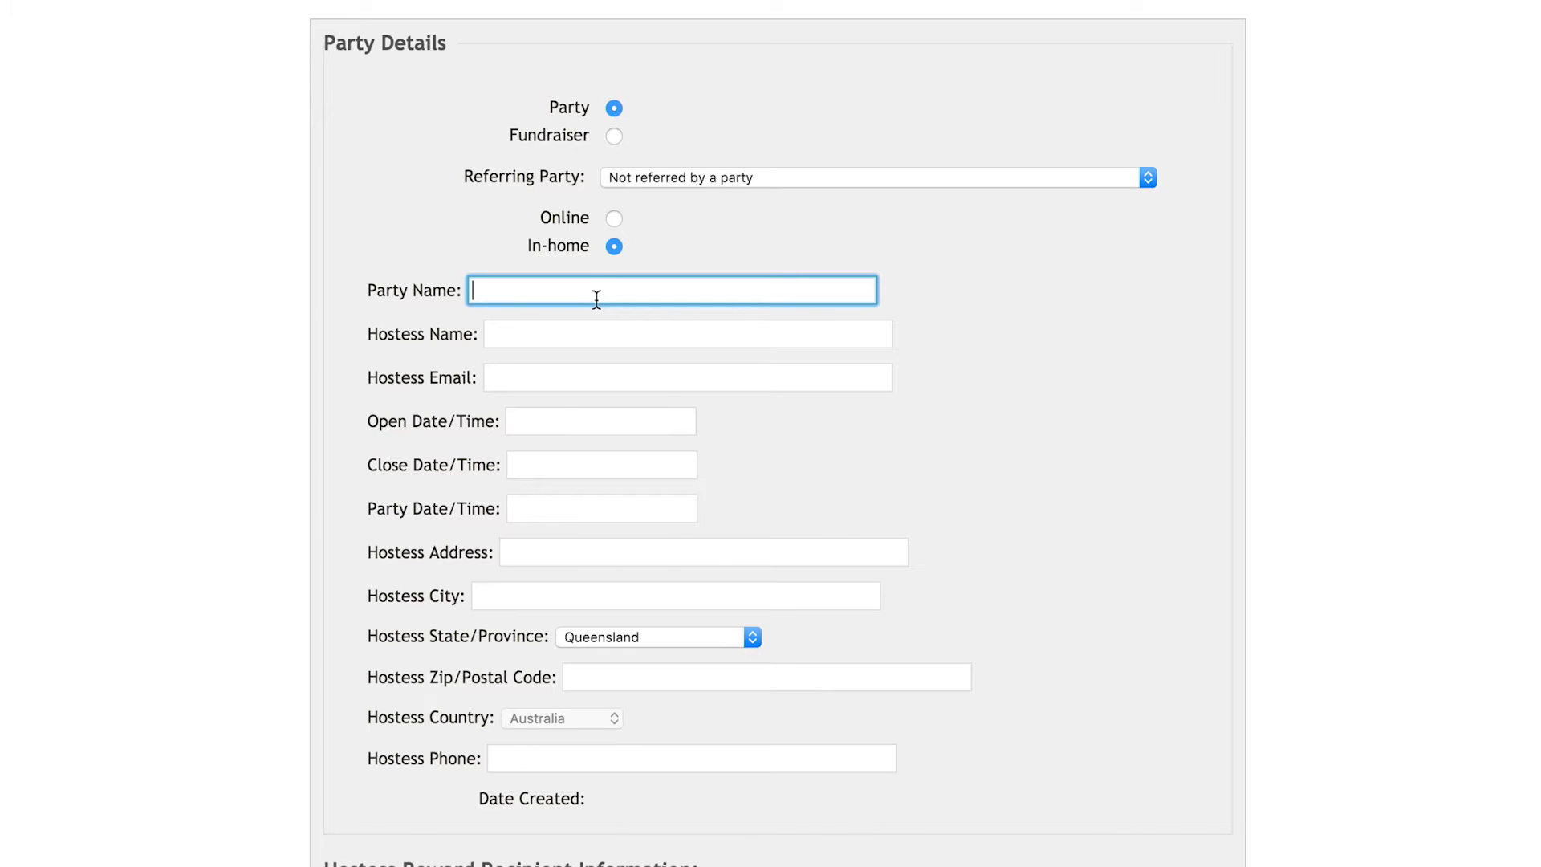
{"action": "type", "text": "Mary's Party"}
Step: Enter the hostess's full name and e-mail address
{"action": "left_click", "coordinate": [653, 324]}
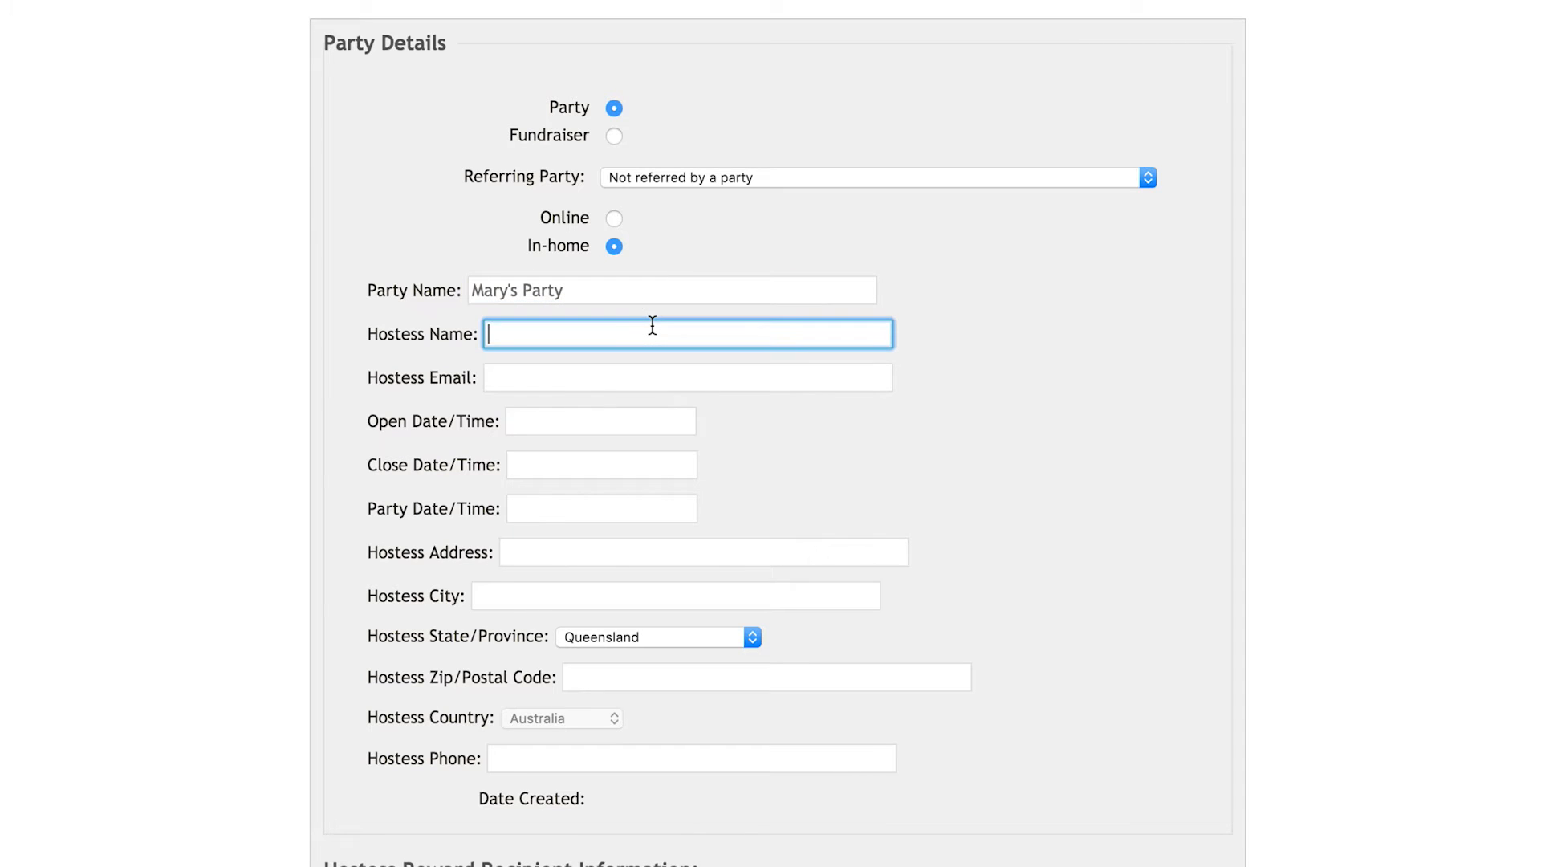
{"action": "left_click", "coordinate": [619, 374]}
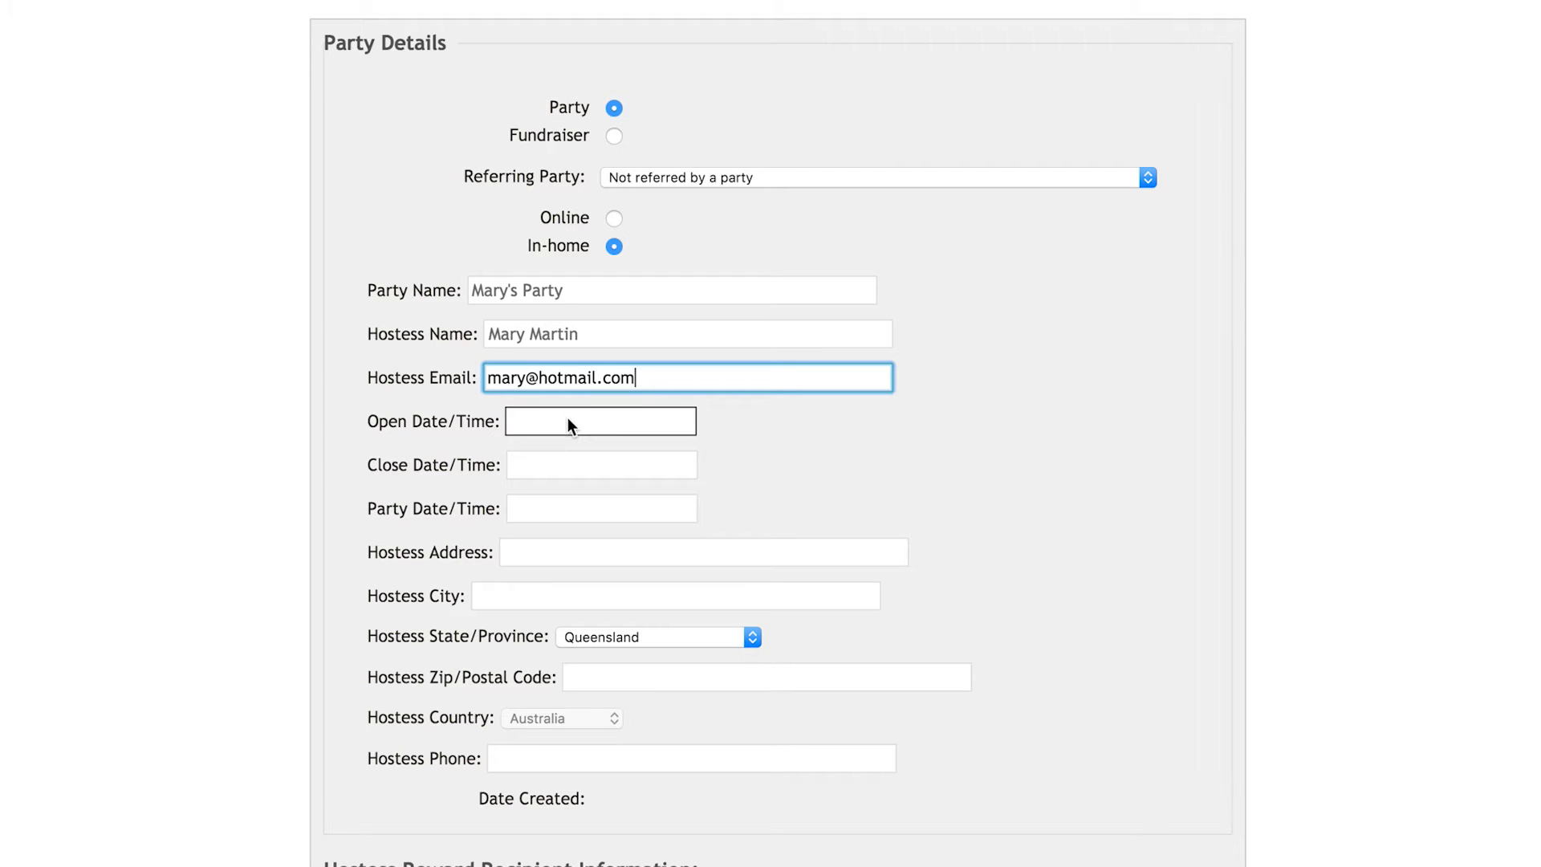
Step: Set the open date to 11 December 2015 using the calendar picker
{"action": "left_click", "coordinate": [567, 424]}
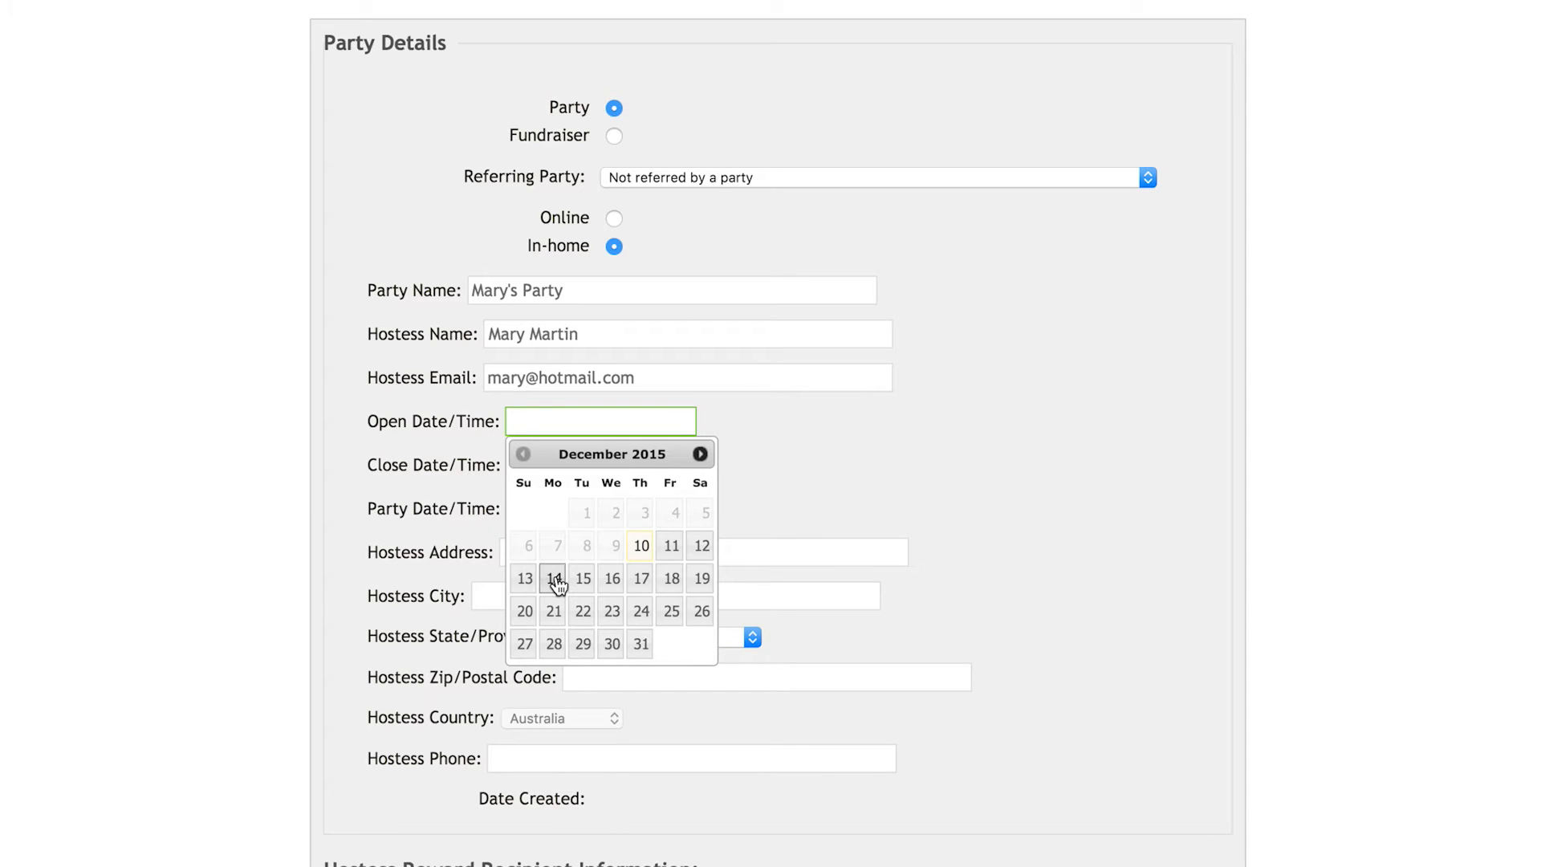
{"action": "left_click", "coordinate": [672, 546]}
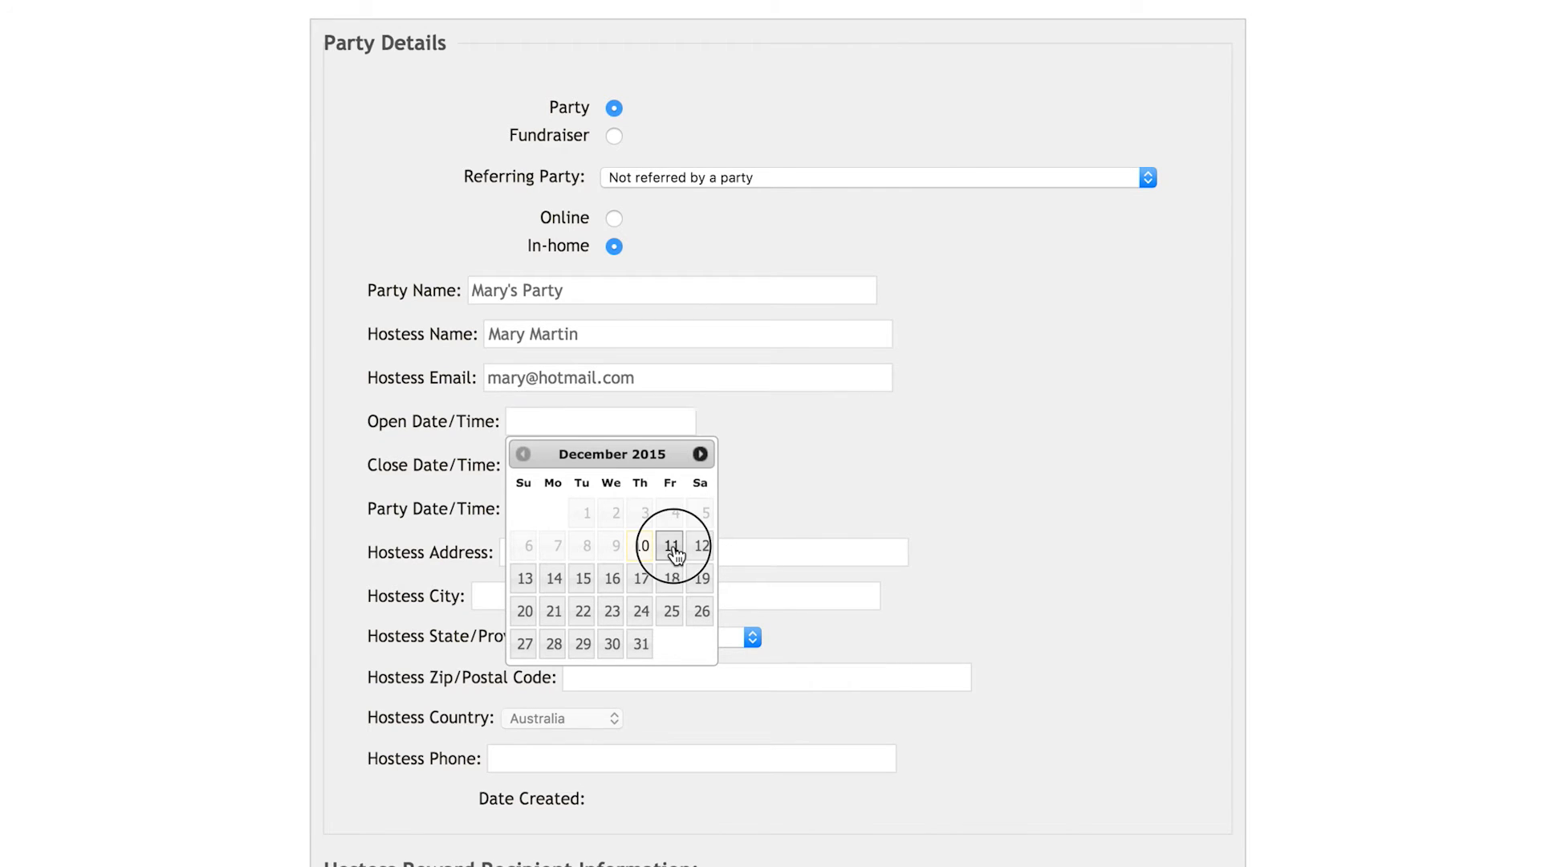
{"action": "scroll", "coordinate": [673, 546], "scroll_direction": "down", "scroll_amount": 10}
{"action": "scroll", "coordinate": [655, 350], "scroll_direction": "up", "scroll_amount": 5}
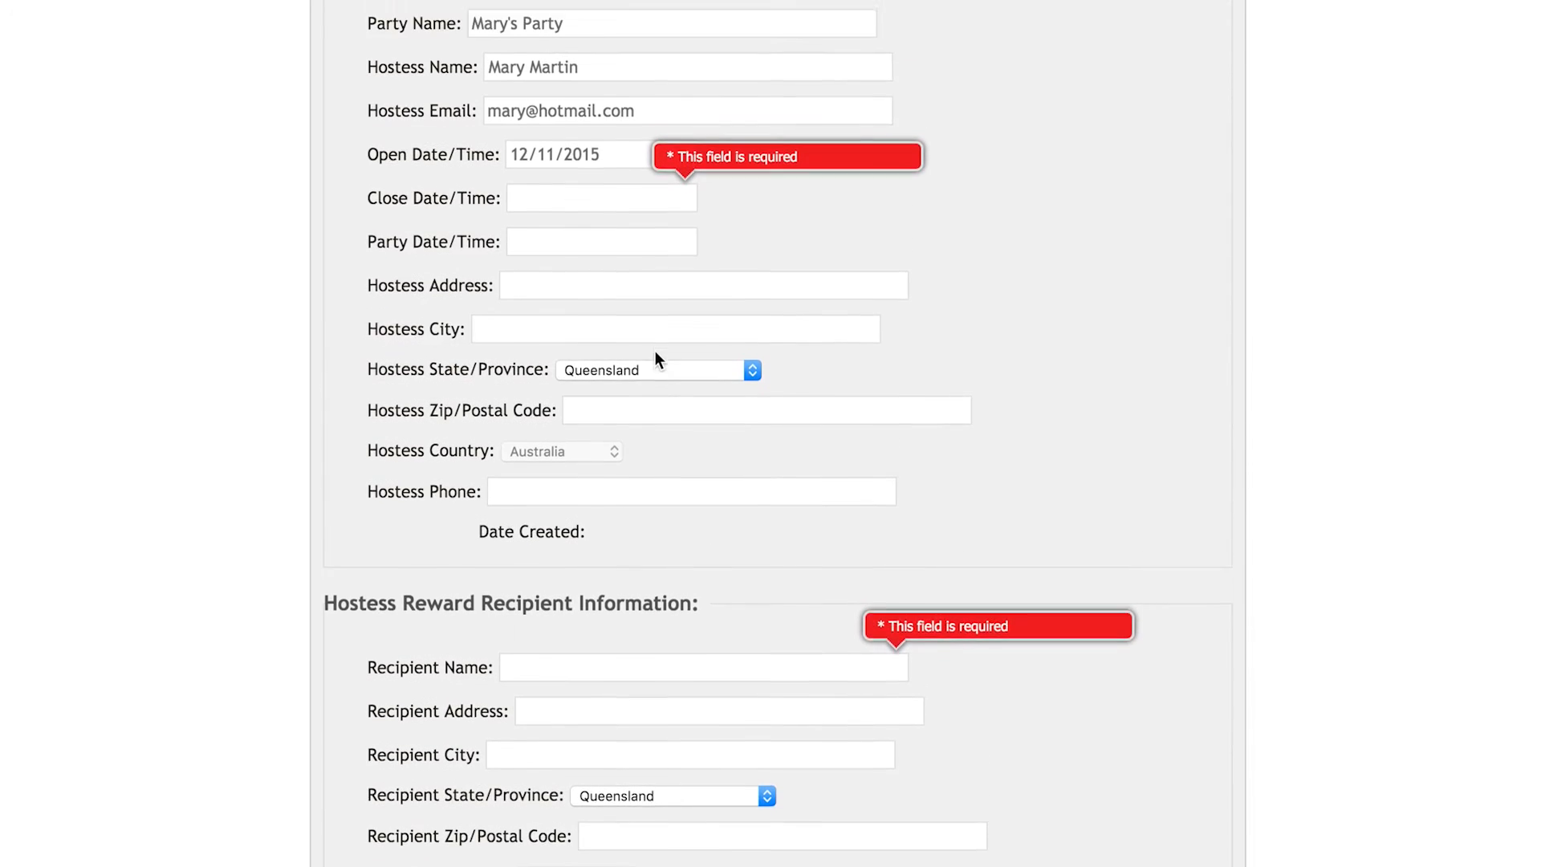
Step: Set the close date to 8 January 2016 using the calendar picker
{"action": "left_click", "coordinate": [578, 393]}
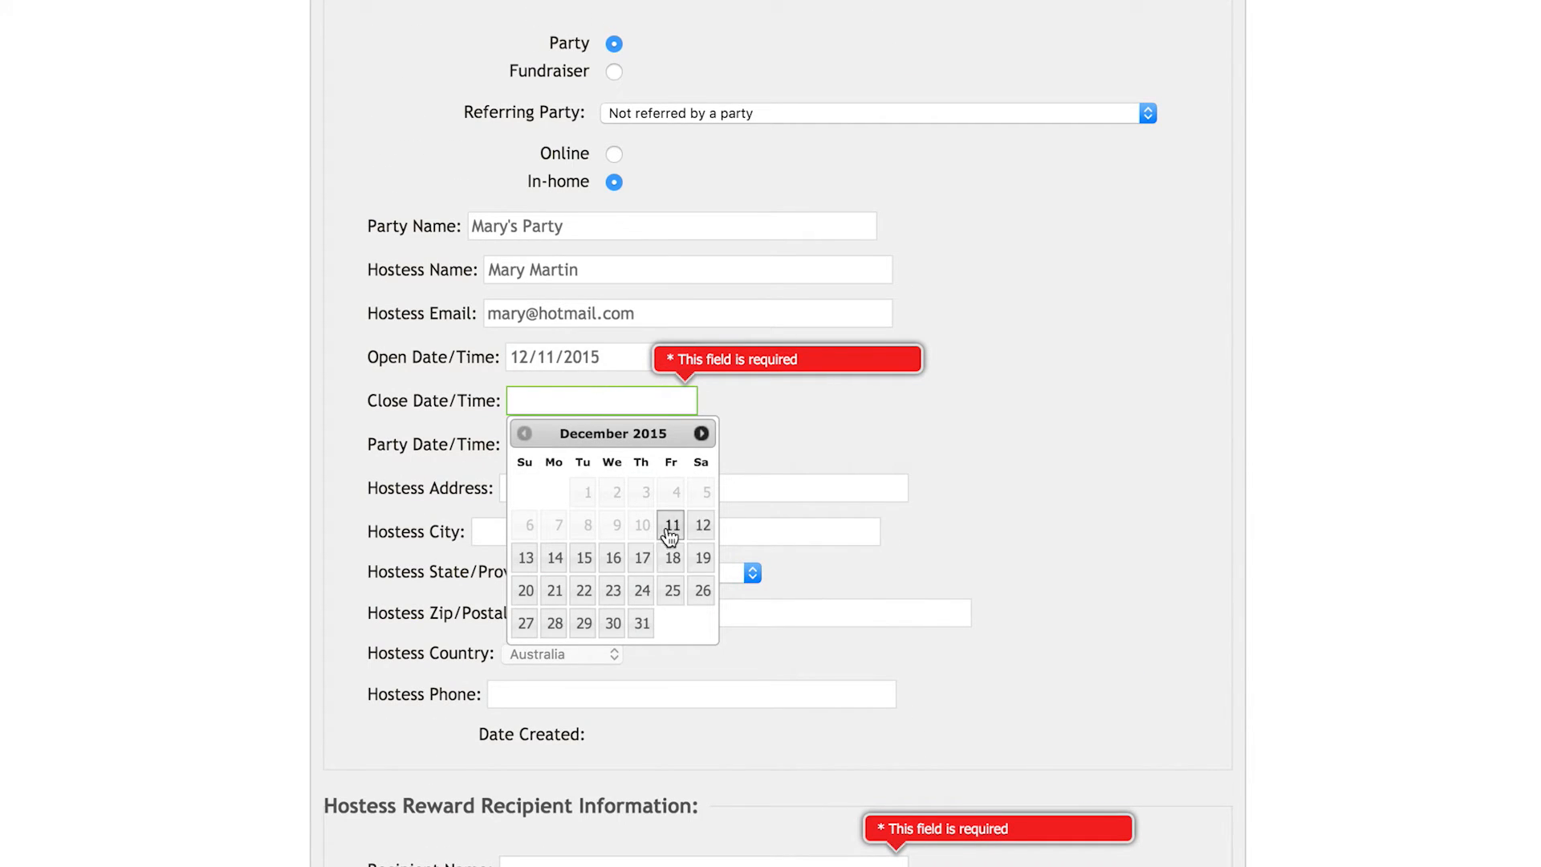
{"action": "left_click", "coordinate": [701, 433]}
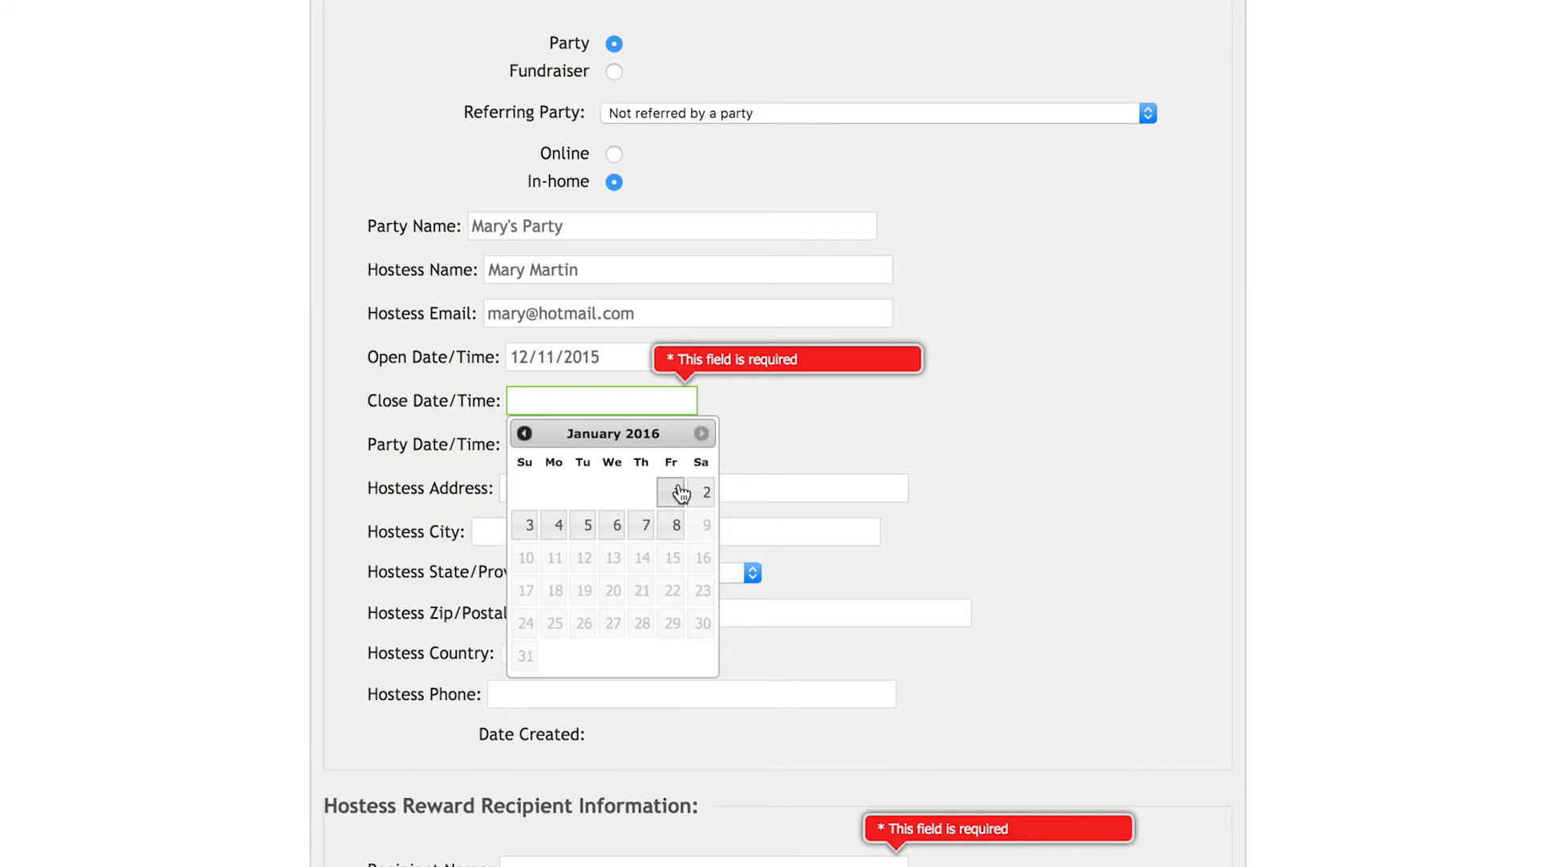
{"action": "left_click", "coordinate": [673, 525]}
{"action": "scroll", "coordinate": [718, 406], "scroll_direction": "down", "scroll_amount": 5}
{"action": "scroll", "coordinate": [608, 275], "scroll_direction": "up", "scroll_amount": 4}
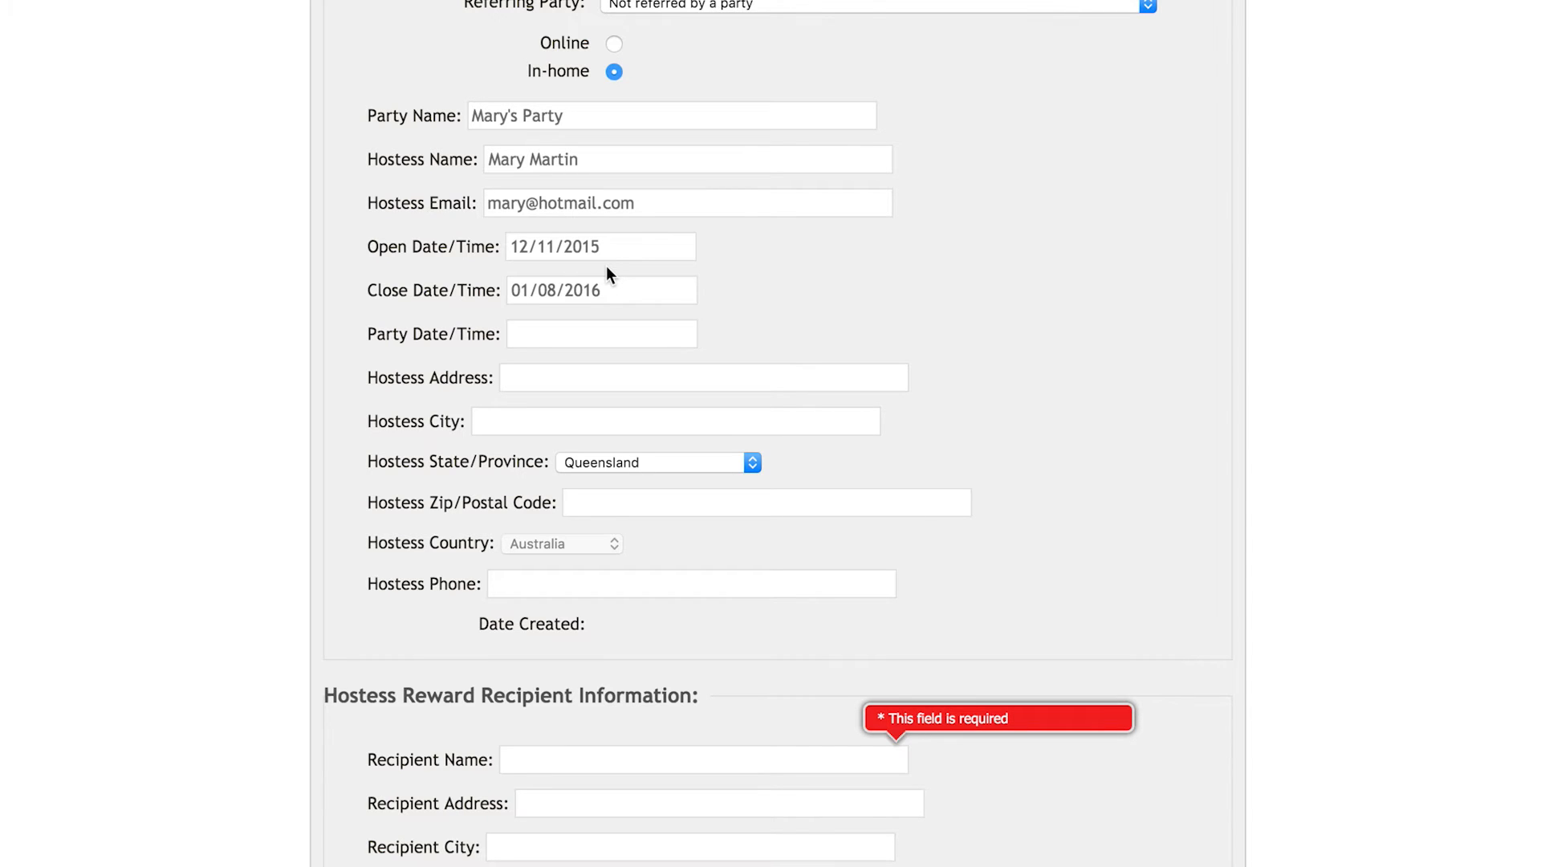
Step: Set the party date and time to 14 December 2015 at 06:30 pm
{"action": "left_click", "coordinate": [612, 331]}
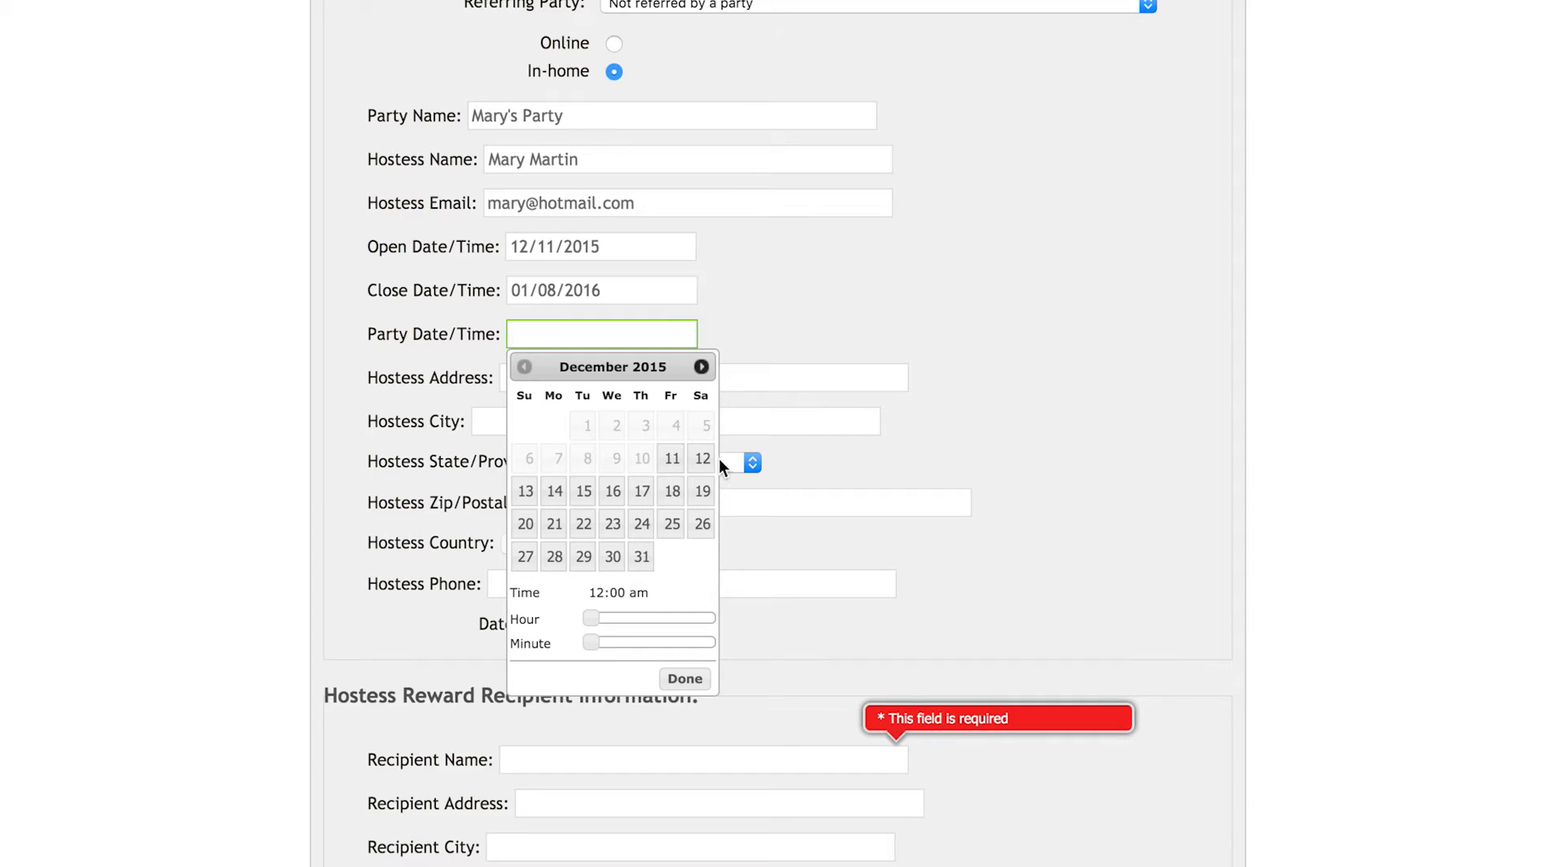
{"action": "left_click", "coordinate": [555, 493]}
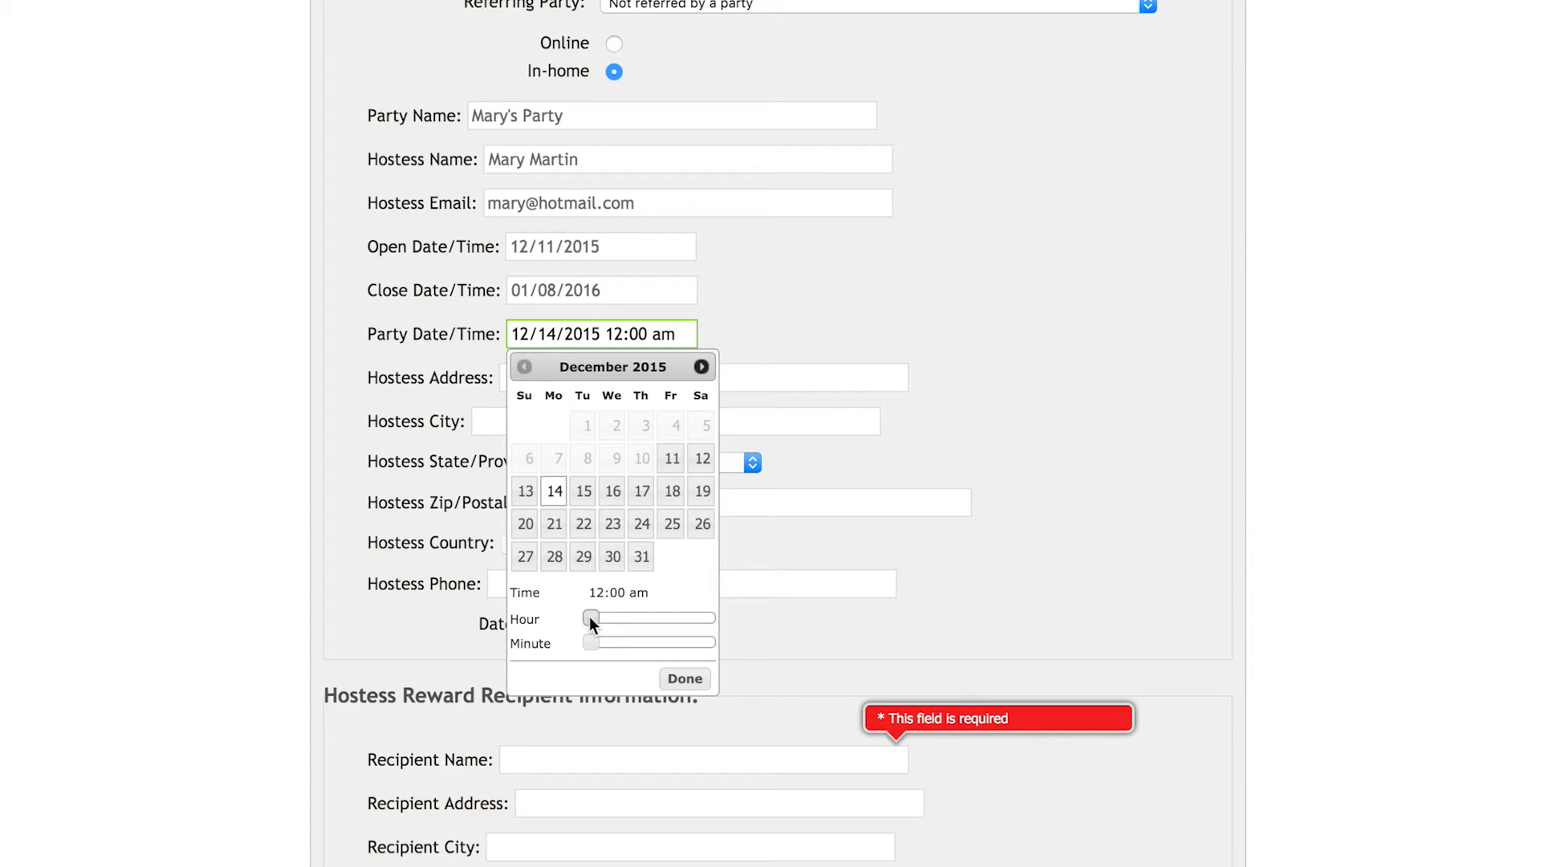
{"action": "left_click_drag", "start_coordinate": [590, 618], "coordinate": [652, 647]}
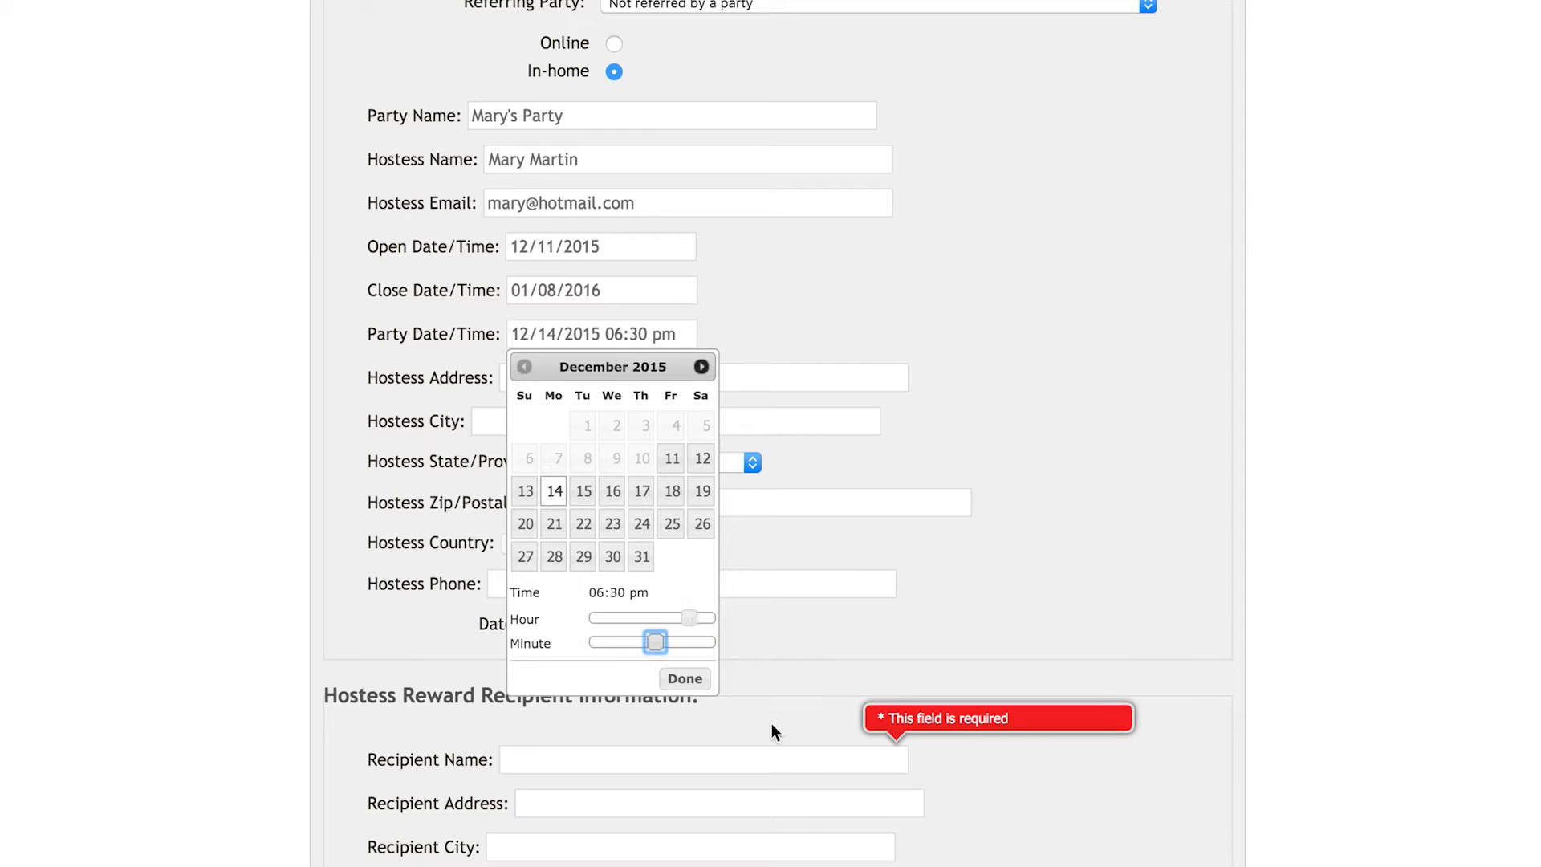
{"action": "left_click", "coordinate": [685, 678]}
Step: Enter the hostess's street address
{"action": "left_click", "coordinate": [675, 501]}
{"action": "left_click", "coordinate": [517, 375]}
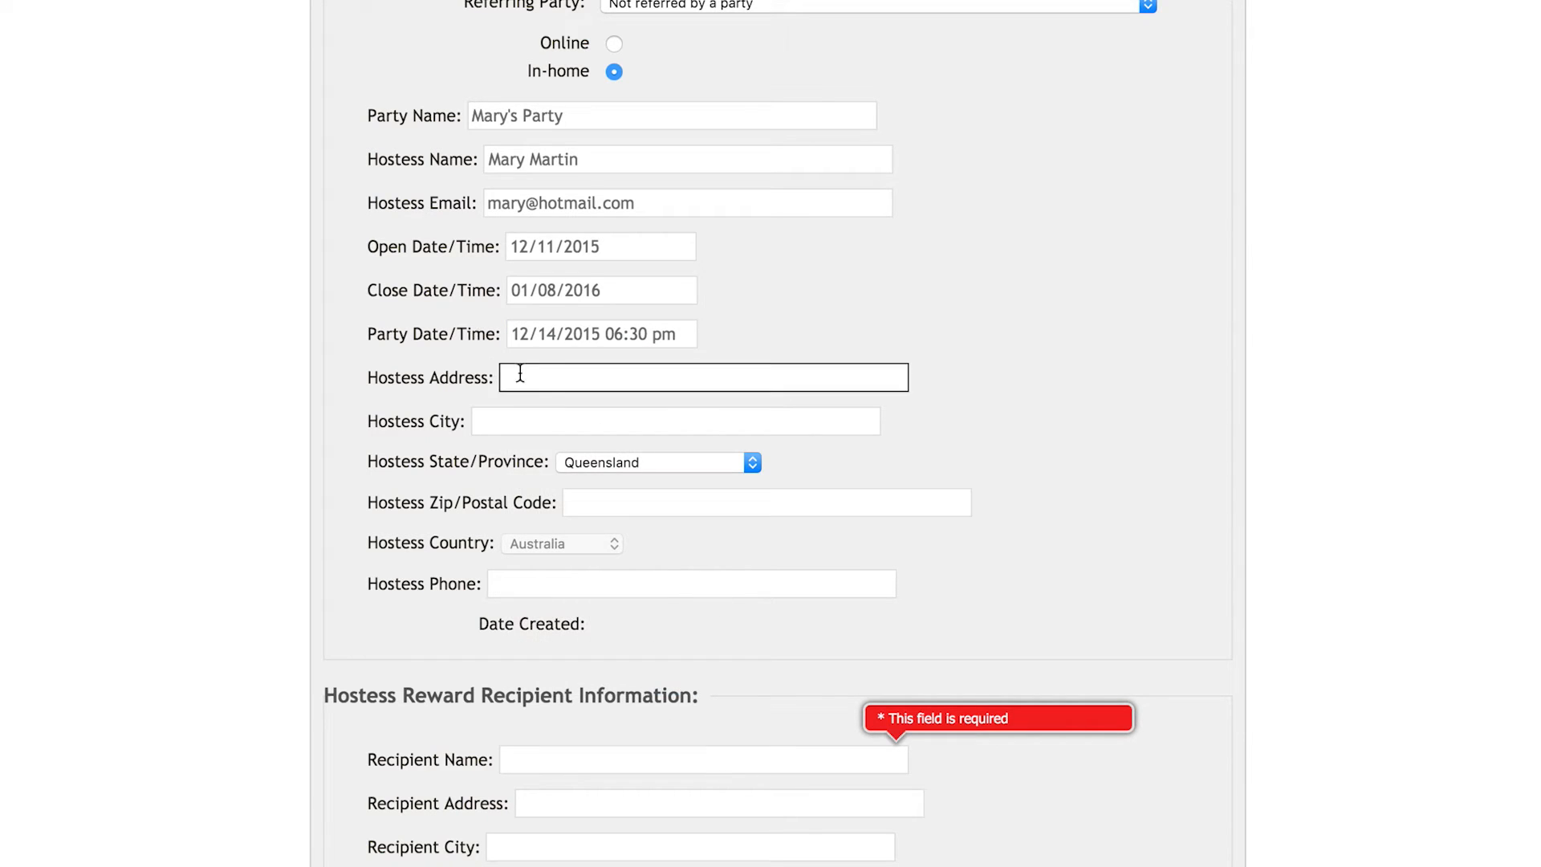
{"action": "type", "text": "123"}
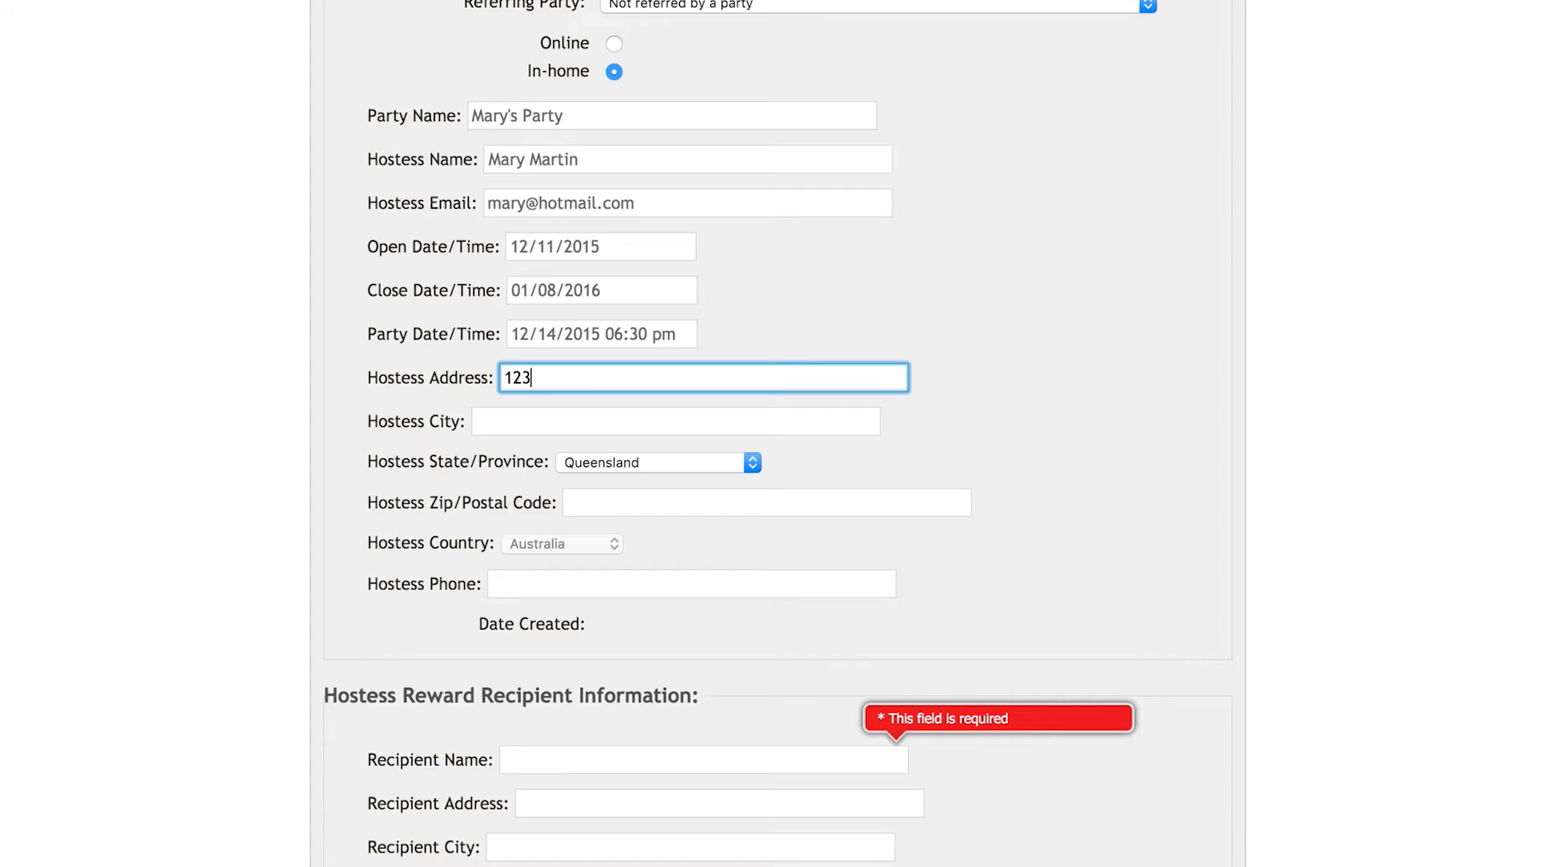
{"action": "type", "text": " Mary Lane"}
Step: Fill in the hostess's city, postal code and phone number
{"action": "left_click", "coordinate": [503, 431]}
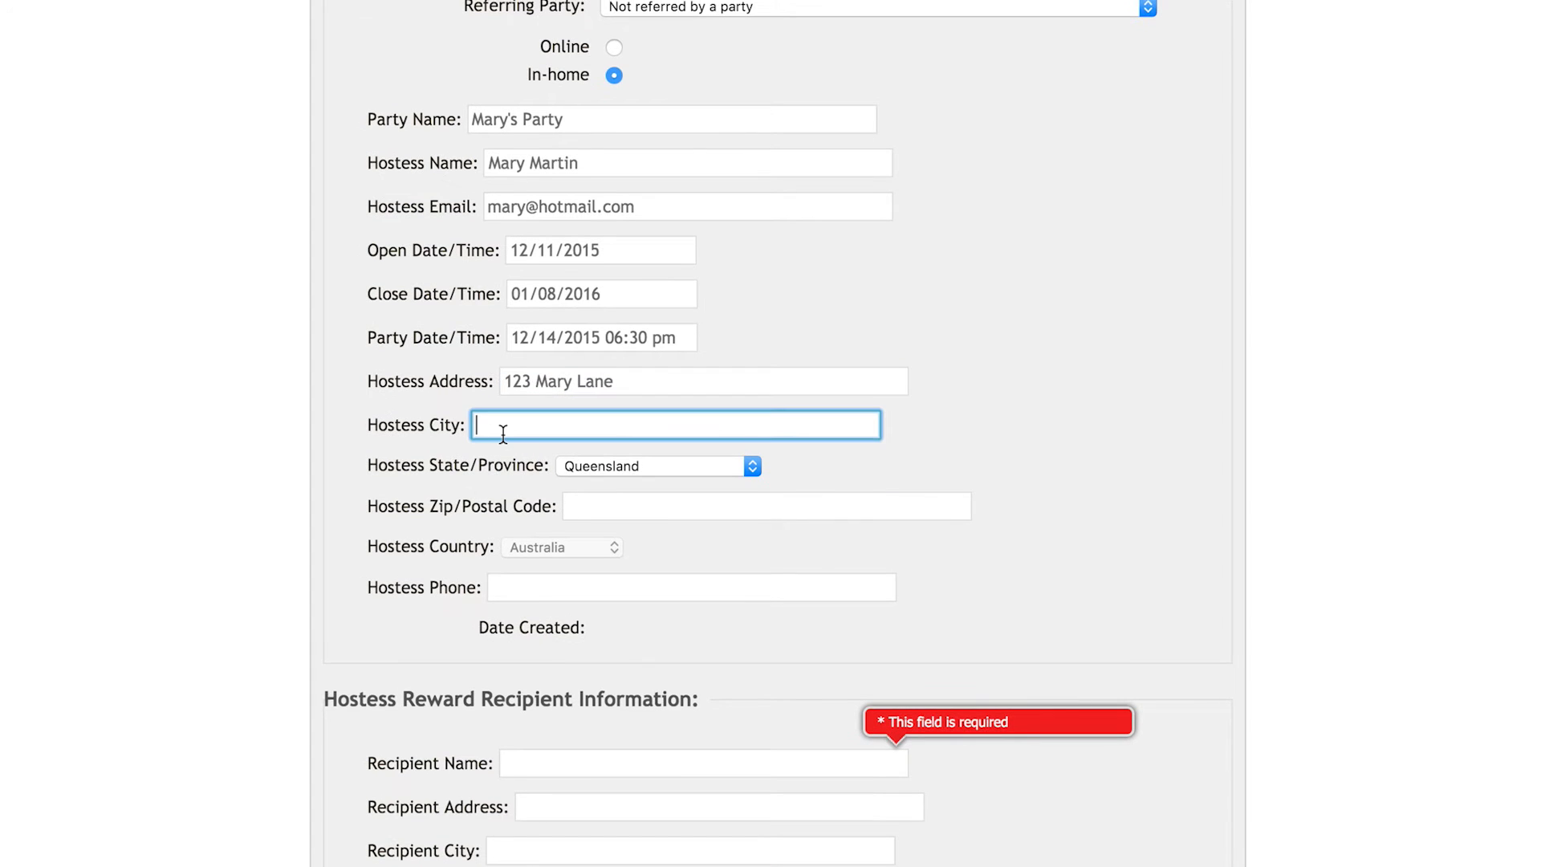
{"action": "type", "text": "Graceville"}
{"action": "left_click", "coordinate": [659, 506]}
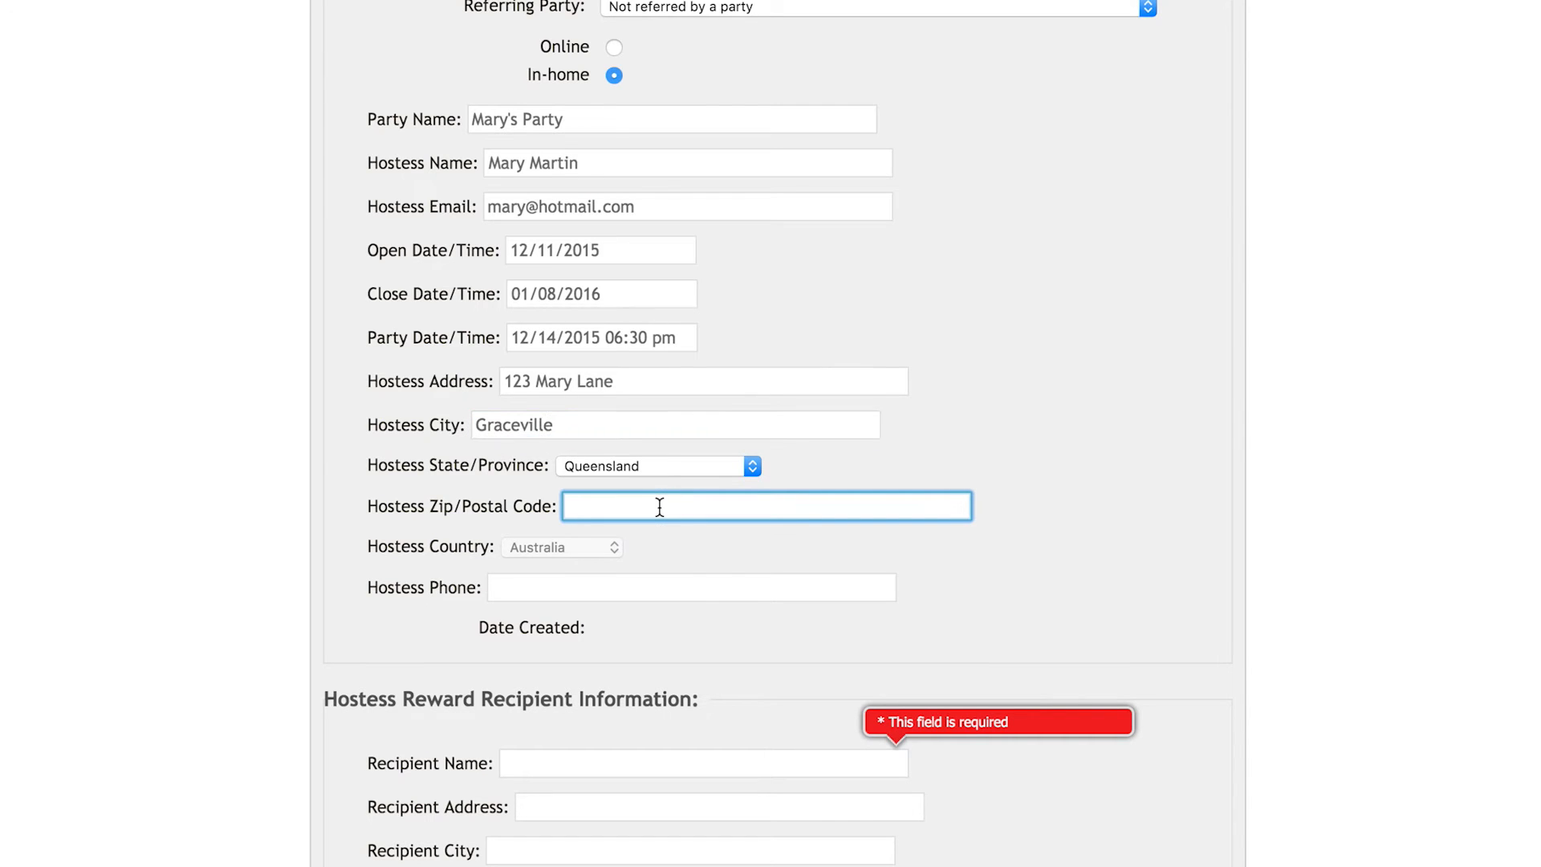
{"action": "type", "text": "4100"}
{"action": "left_click", "coordinate": [623, 583]}
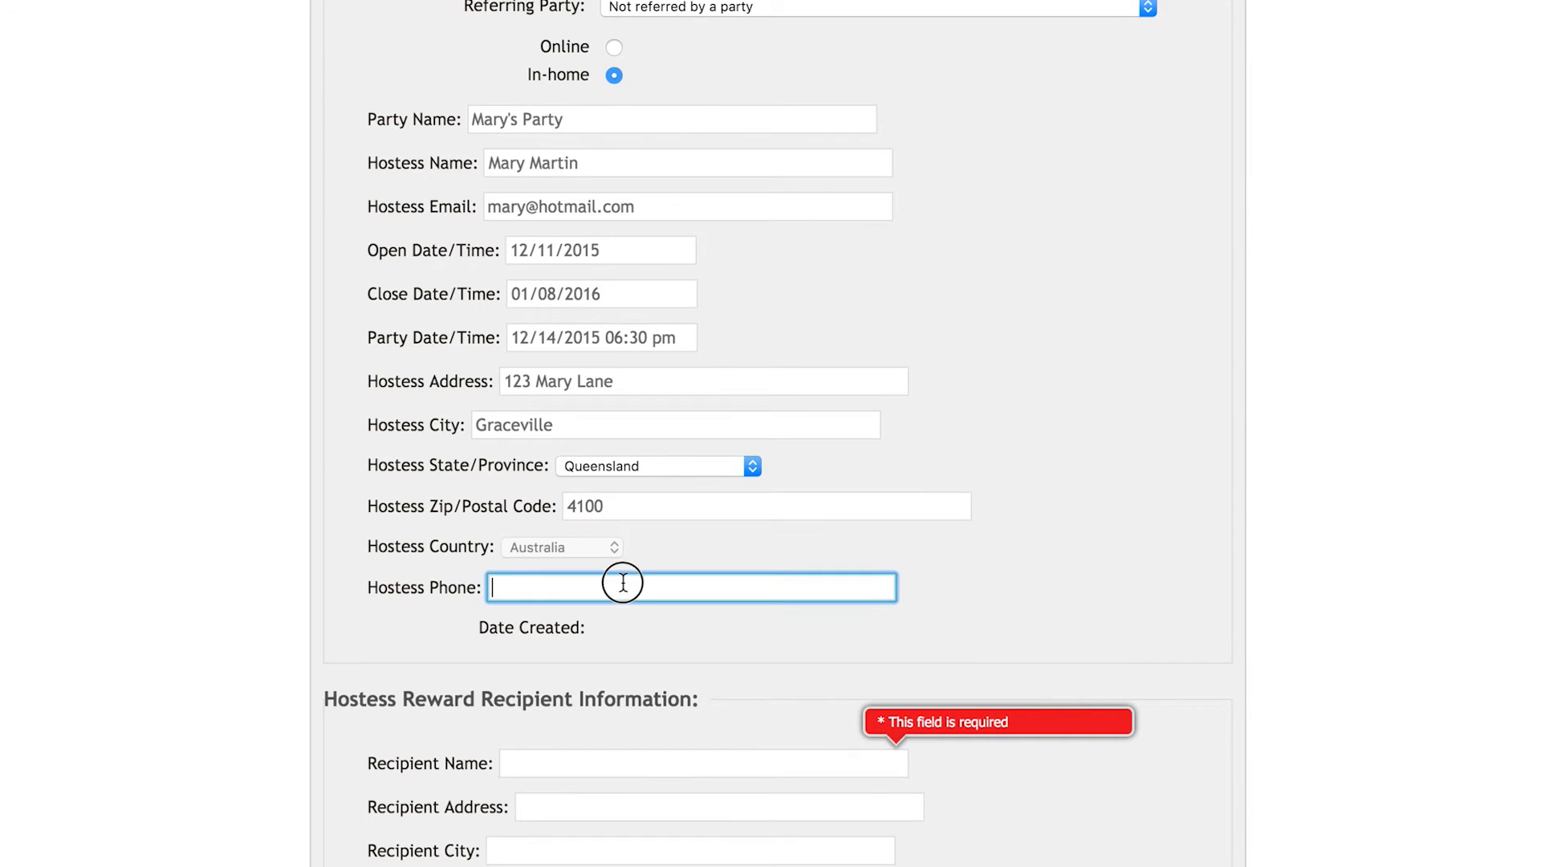
{"action": "type", "text": "12345678"}
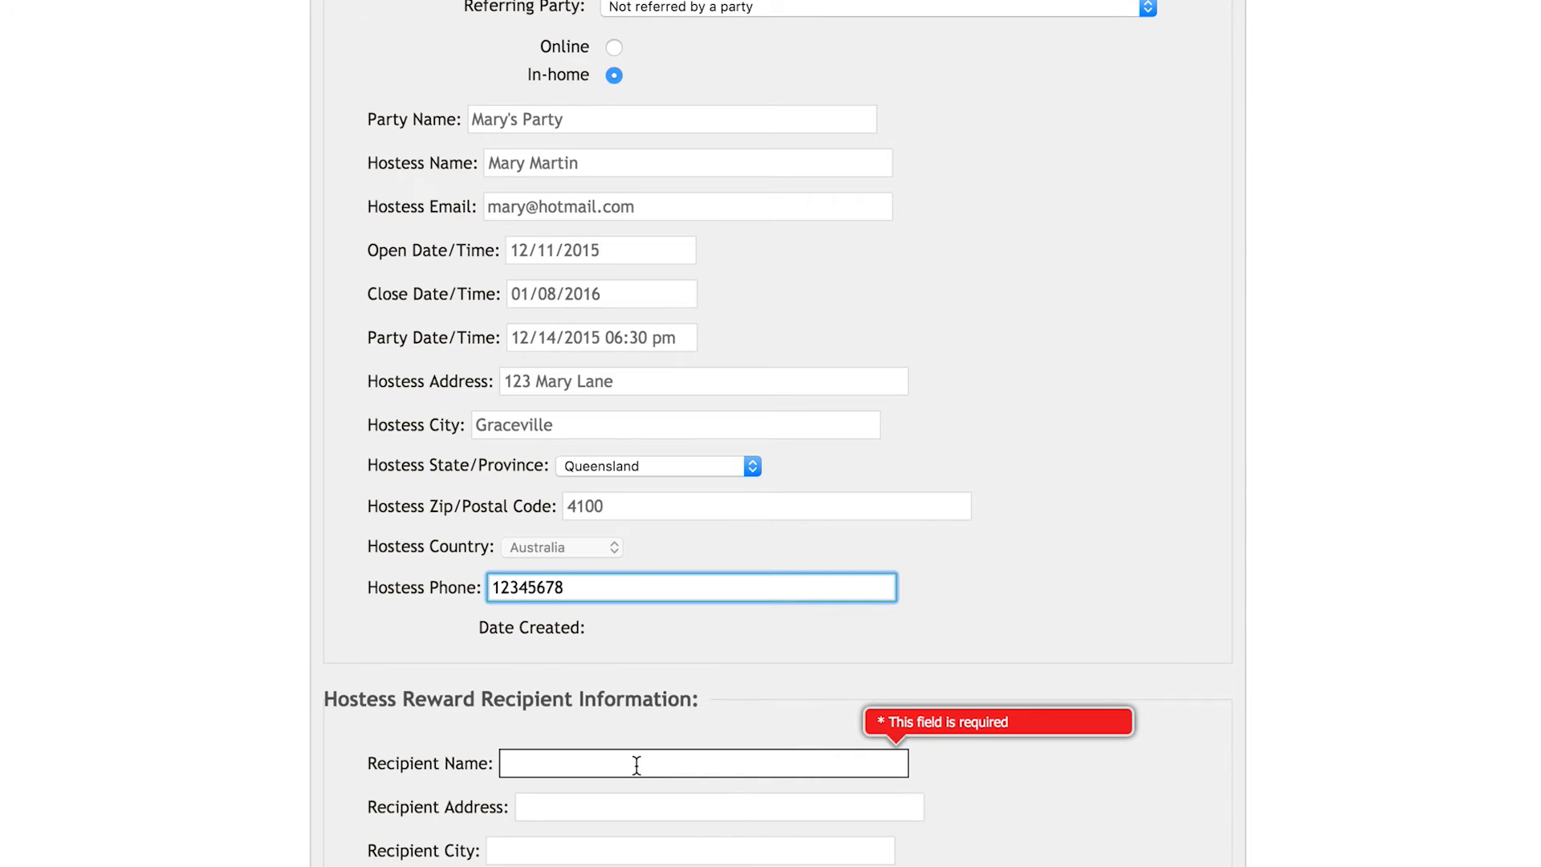
Step: Copy the hostess's street address and city into the reward recipient's address and city fields
{"action": "scroll", "coordinate": [821, 849], "scroll_direction": "down", "scroll_amount": 5}
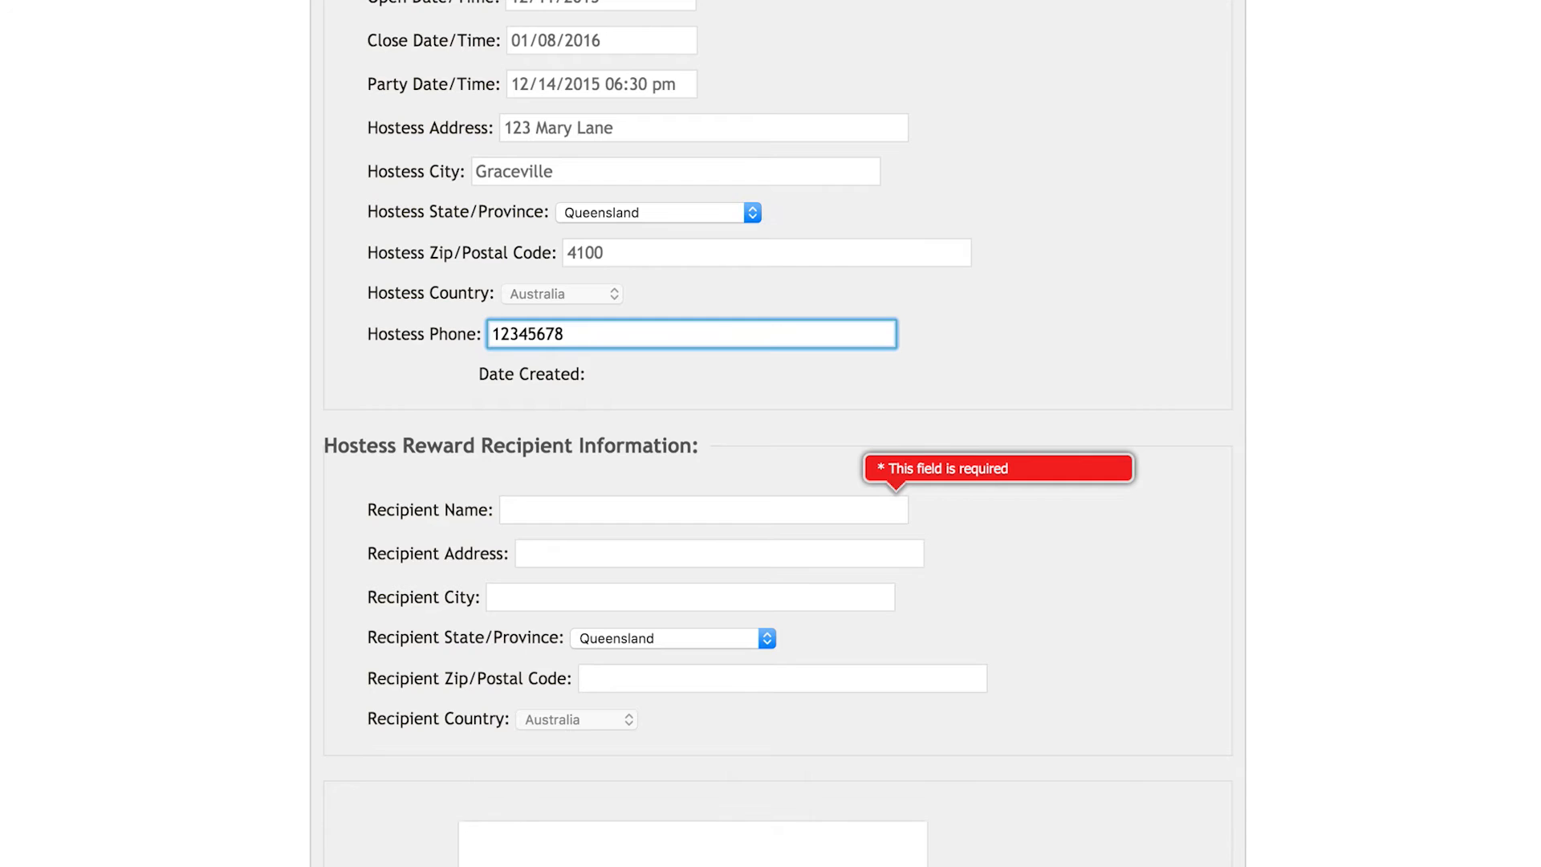
{"action": "scroll", "coordinate": [638, 75], "scroll_direction": "down", "scroll_amount": 2}
{"action": "left_click_drag", "start_coordinate": [647, 55], "coordinate": [430, 44]}
{"action": "key", "text": "super+c"}
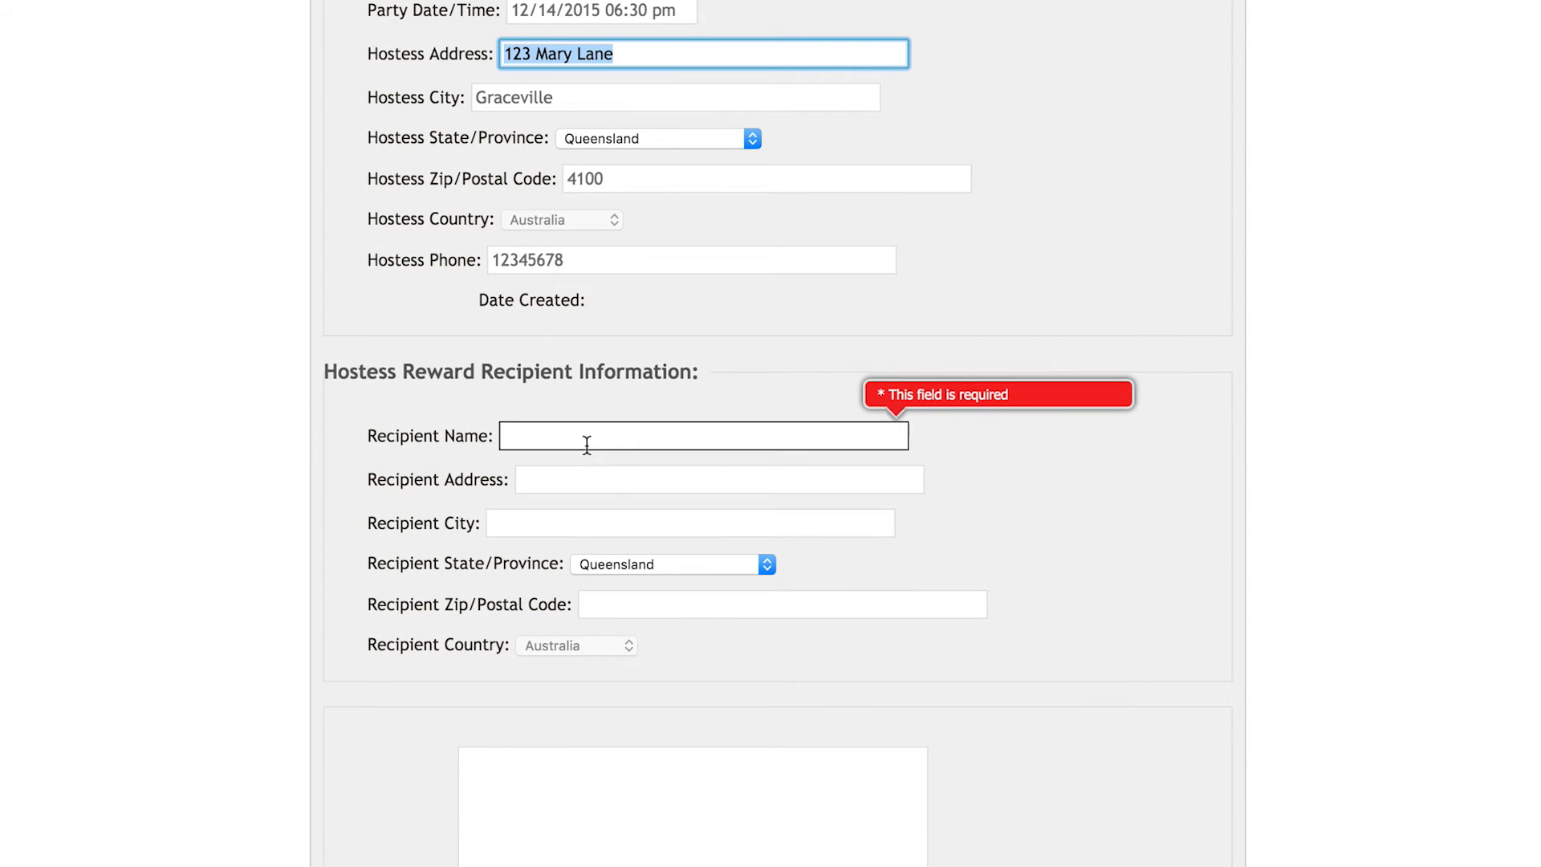
{"action": "left_click", "coordinate": [582, 483]}
{"action": "key", "text": "super+v"}
{"action": "left_click_drag", "start_coordinate": [592, 99], "coordinate": [407, 97]}
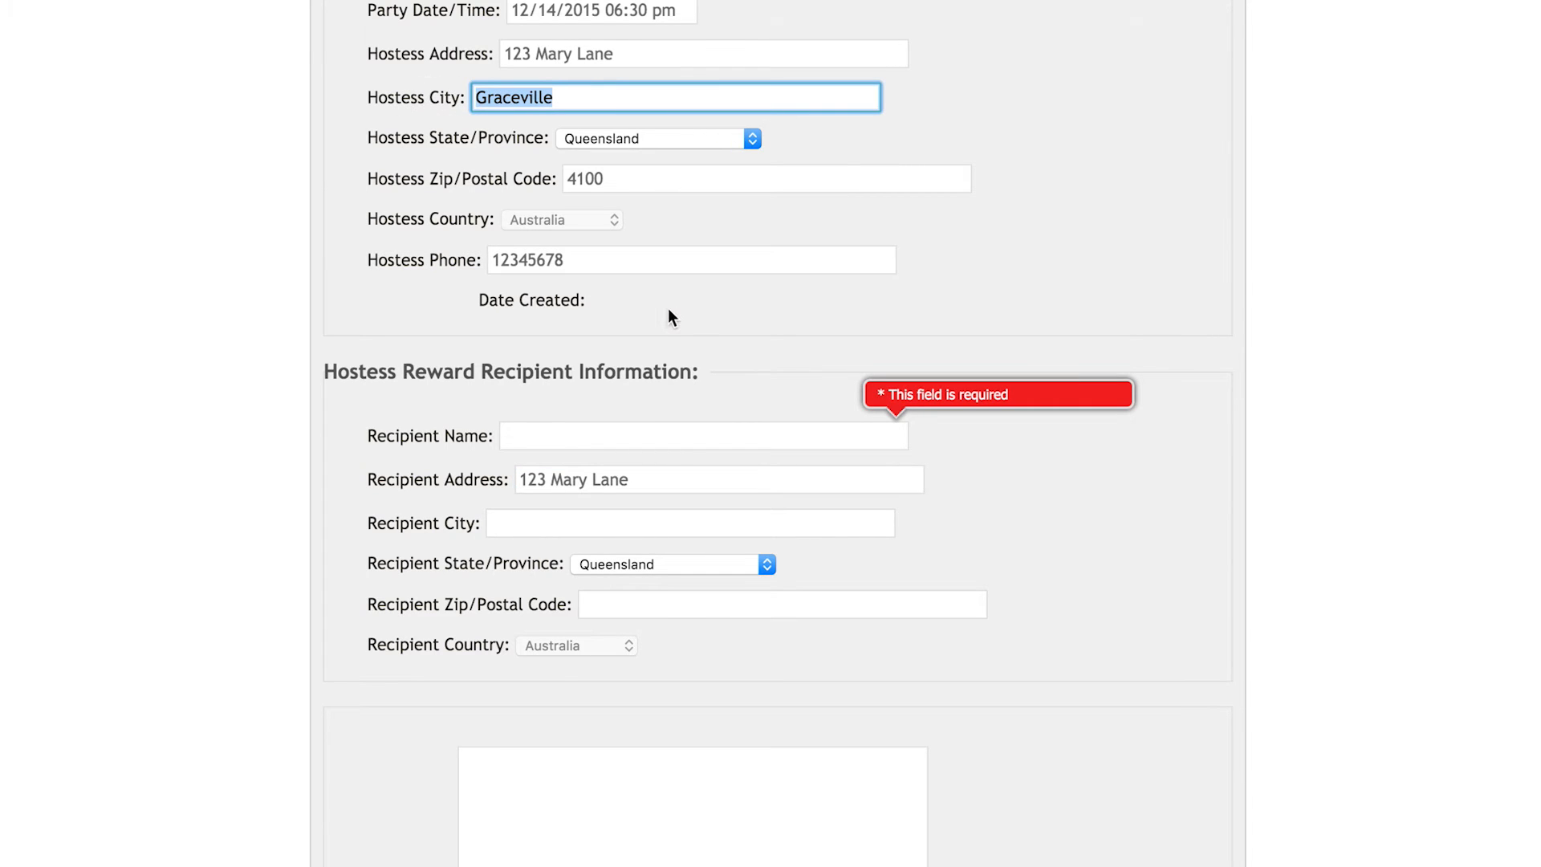
{"action": "left_click", "coordinate": [534, 536]}
{"action": "type", "text": "Graceville"}
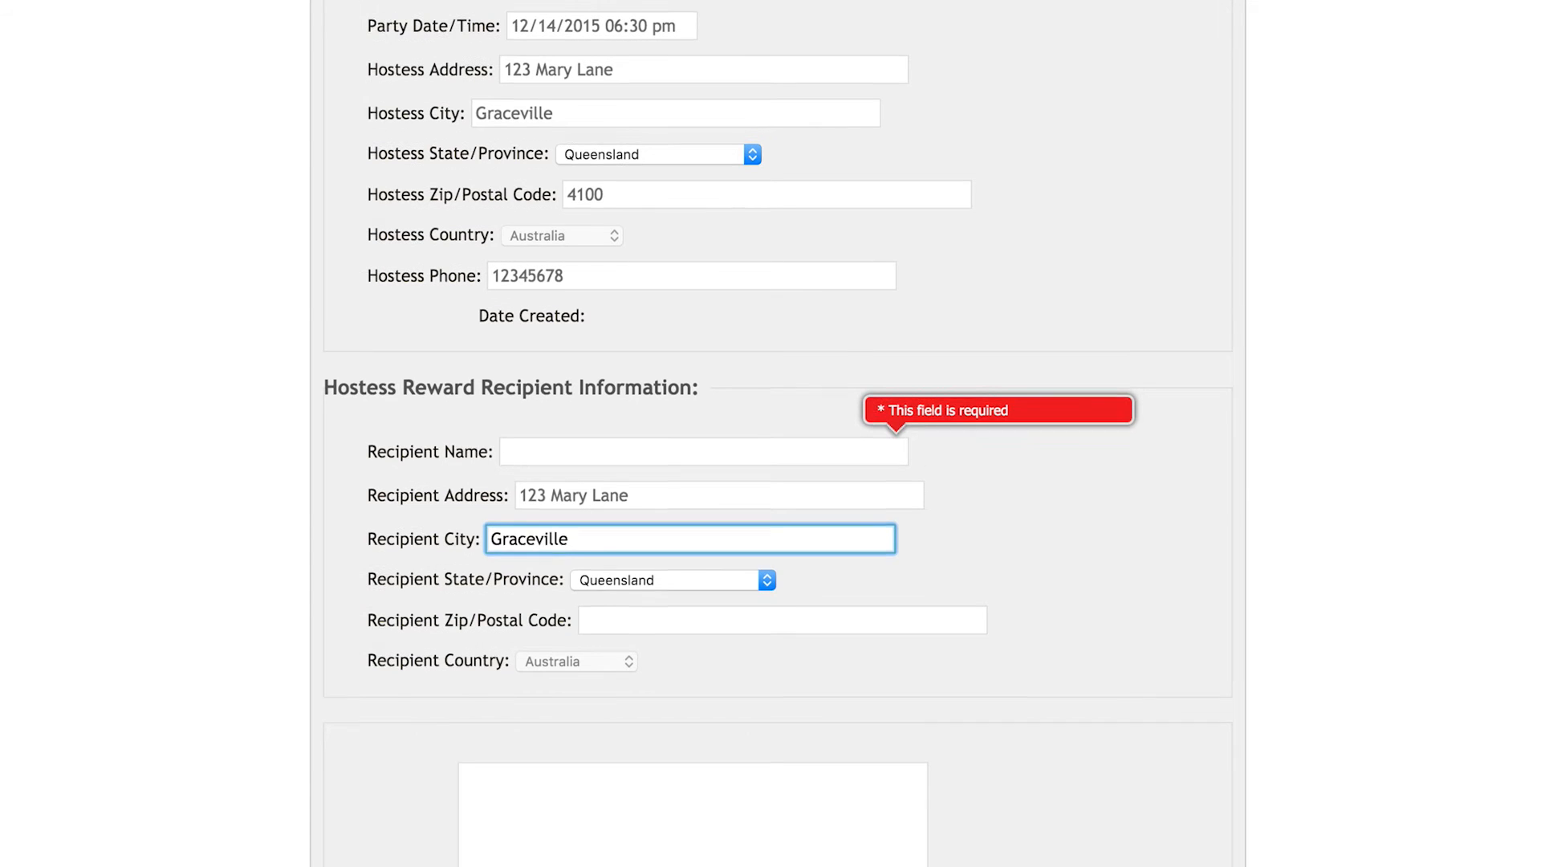
Step: Fill in the reward recipient's name and postal code 4100, then save the new party
{"action": "left_click", "coordinate": [550, 448]}
{"action": "left_click", "coordinate": [662, 620]}
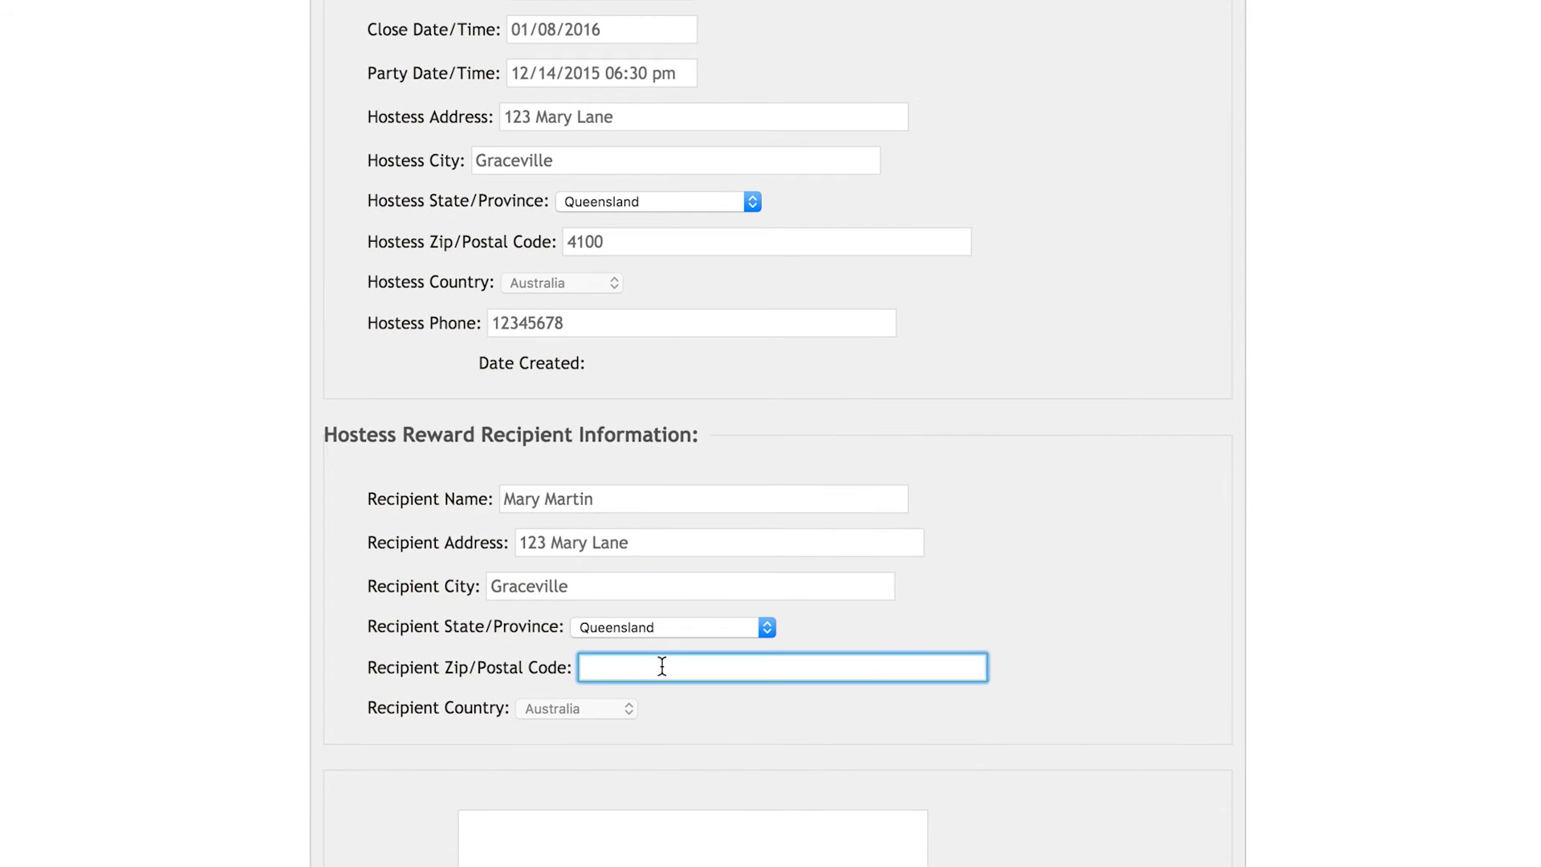
{"action": "type", "text": "4100"}
{"action": "left_click", "coordinate": [1068, 756]}
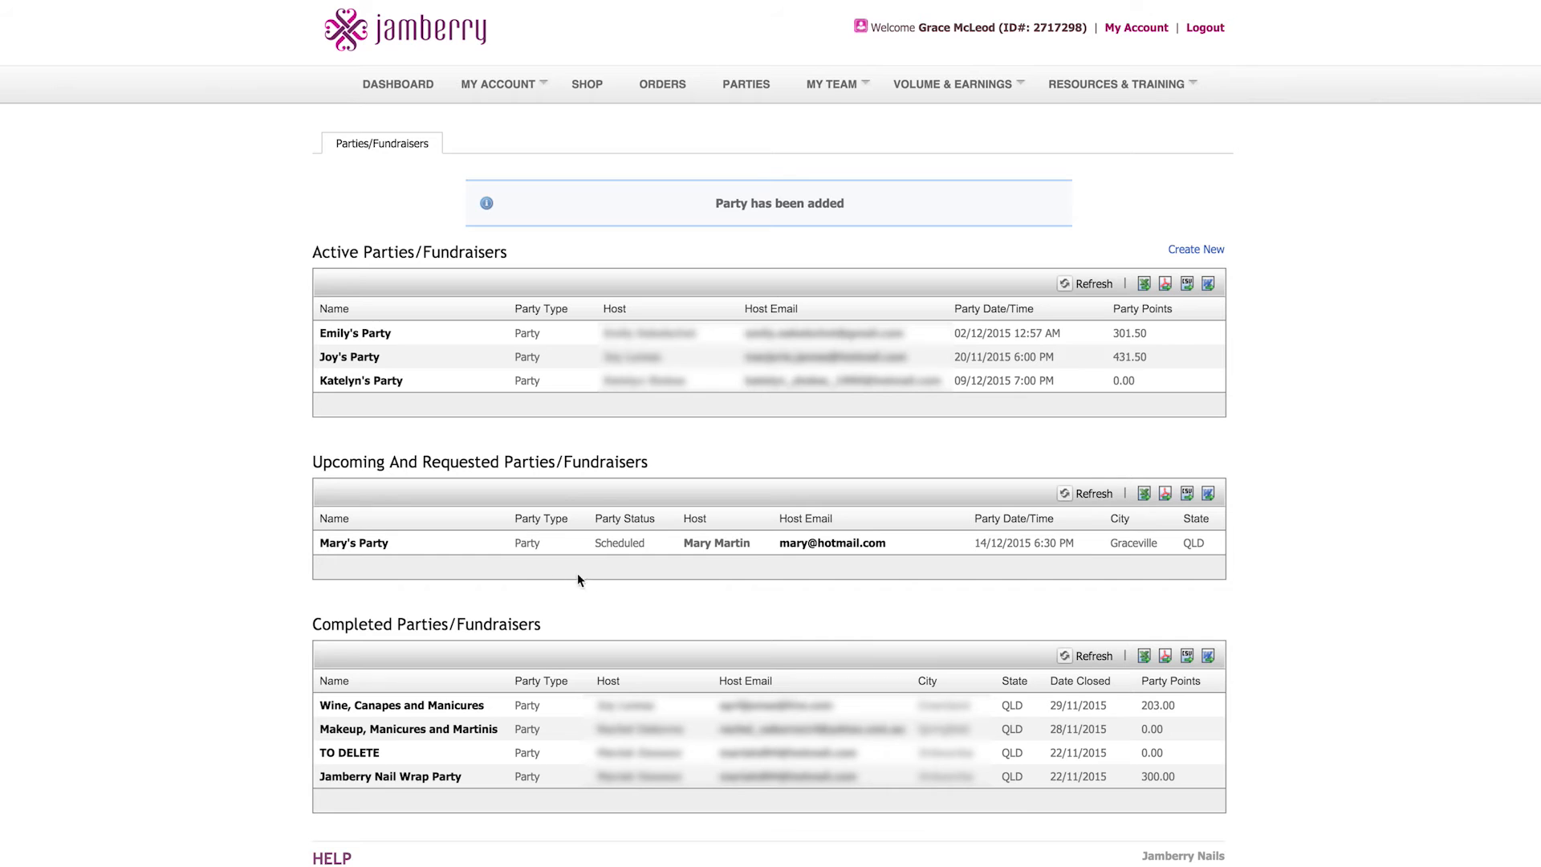
Step: Open Mary's Party from the upcoming parties list to review its details
{"action": "left_click", "coordinate": [363, 543]}
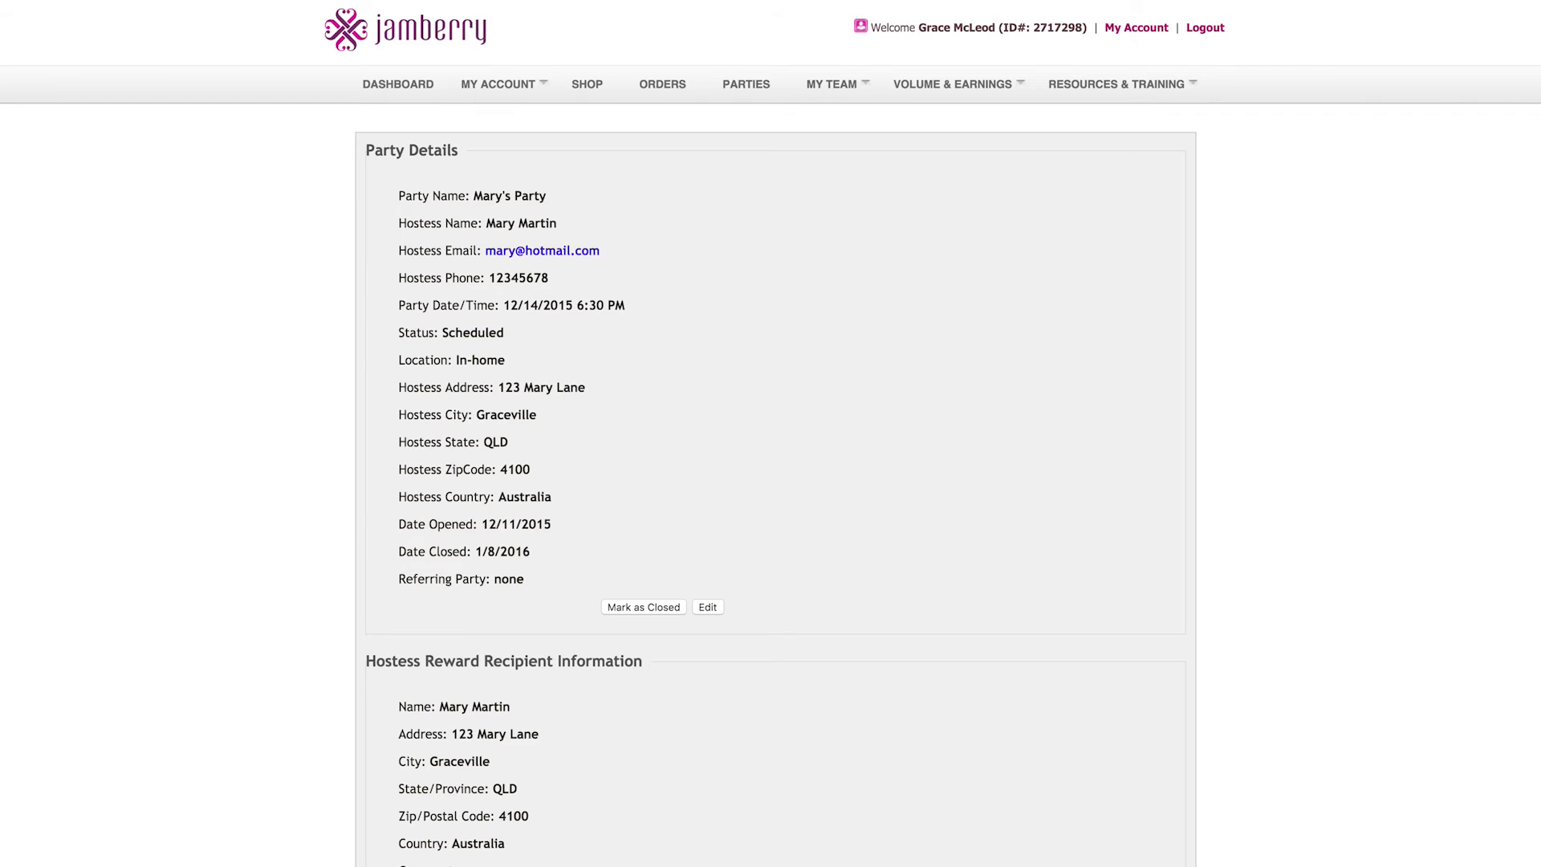
{"action": "scroll", "coordinate": [989, 549], "scroll_direction": "down", "scroll_amount": 3}
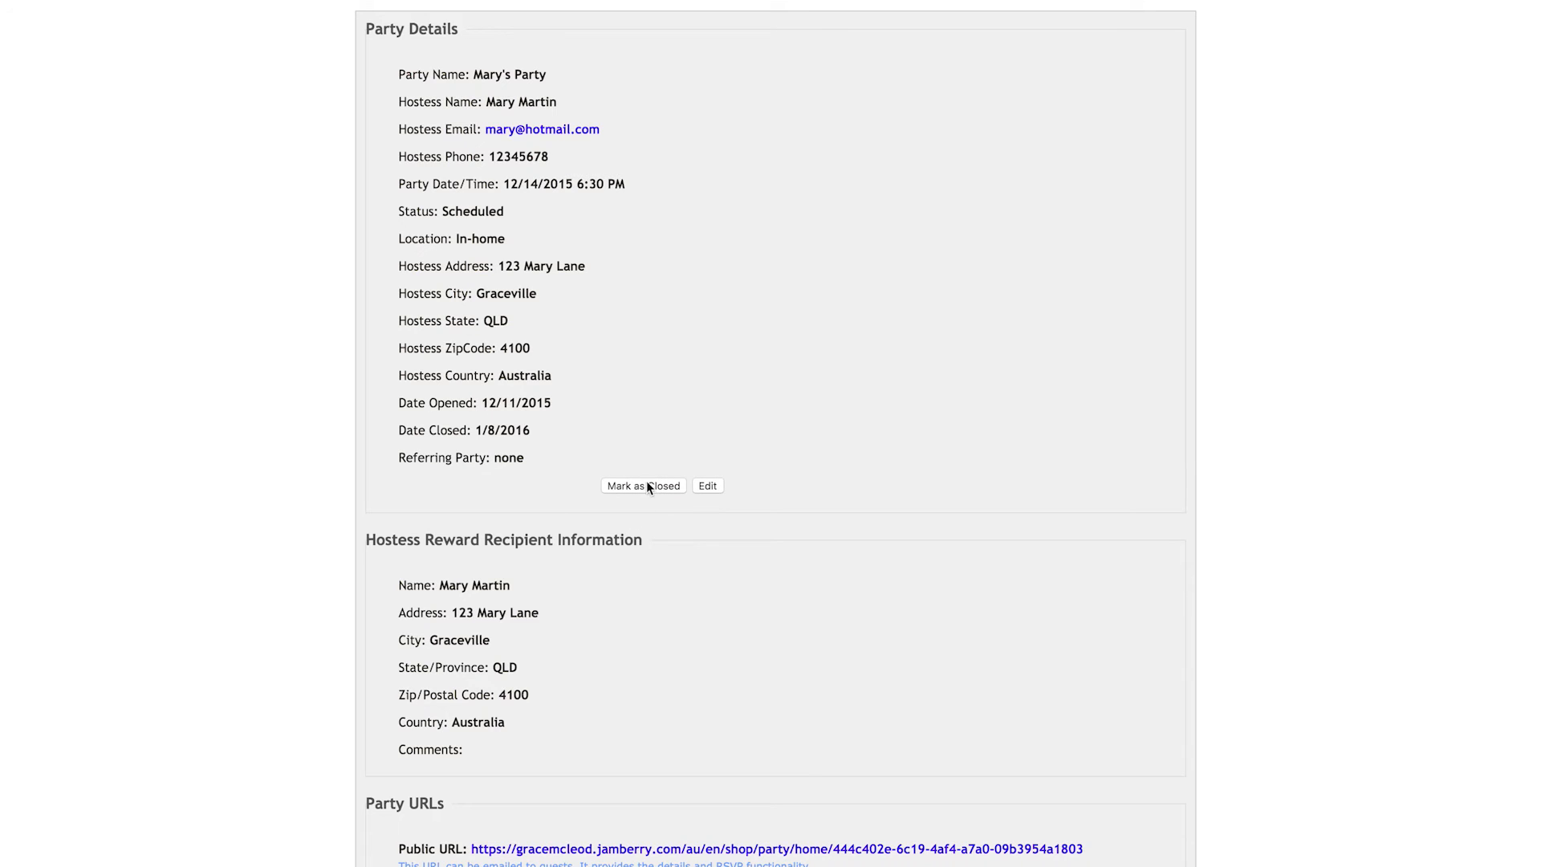
Step: Edit the party, insert 001 into the hostess's e-mail before the @ sign, and save
{"action": "left_click", "coordinate": [711, 488]}
{"action": "left_click", "coordinate": [565, 395]}
{"action": "left_click", "coordinate": [587, 402]}
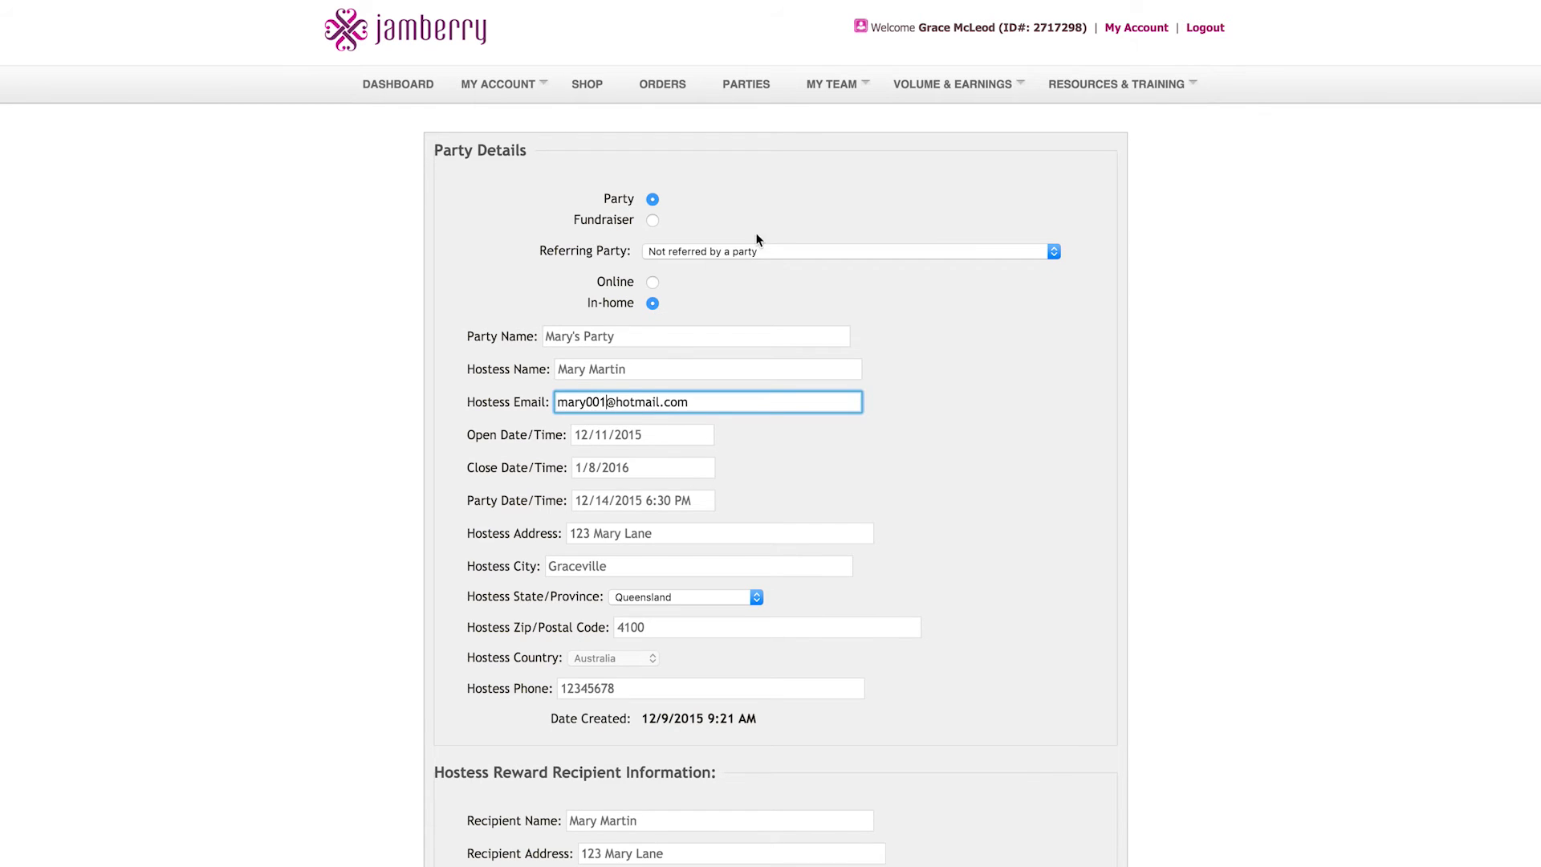
{"action": "scroll", "coordinate": [966, 666], "scroll_direction": "down", "scroll_amount": 5}
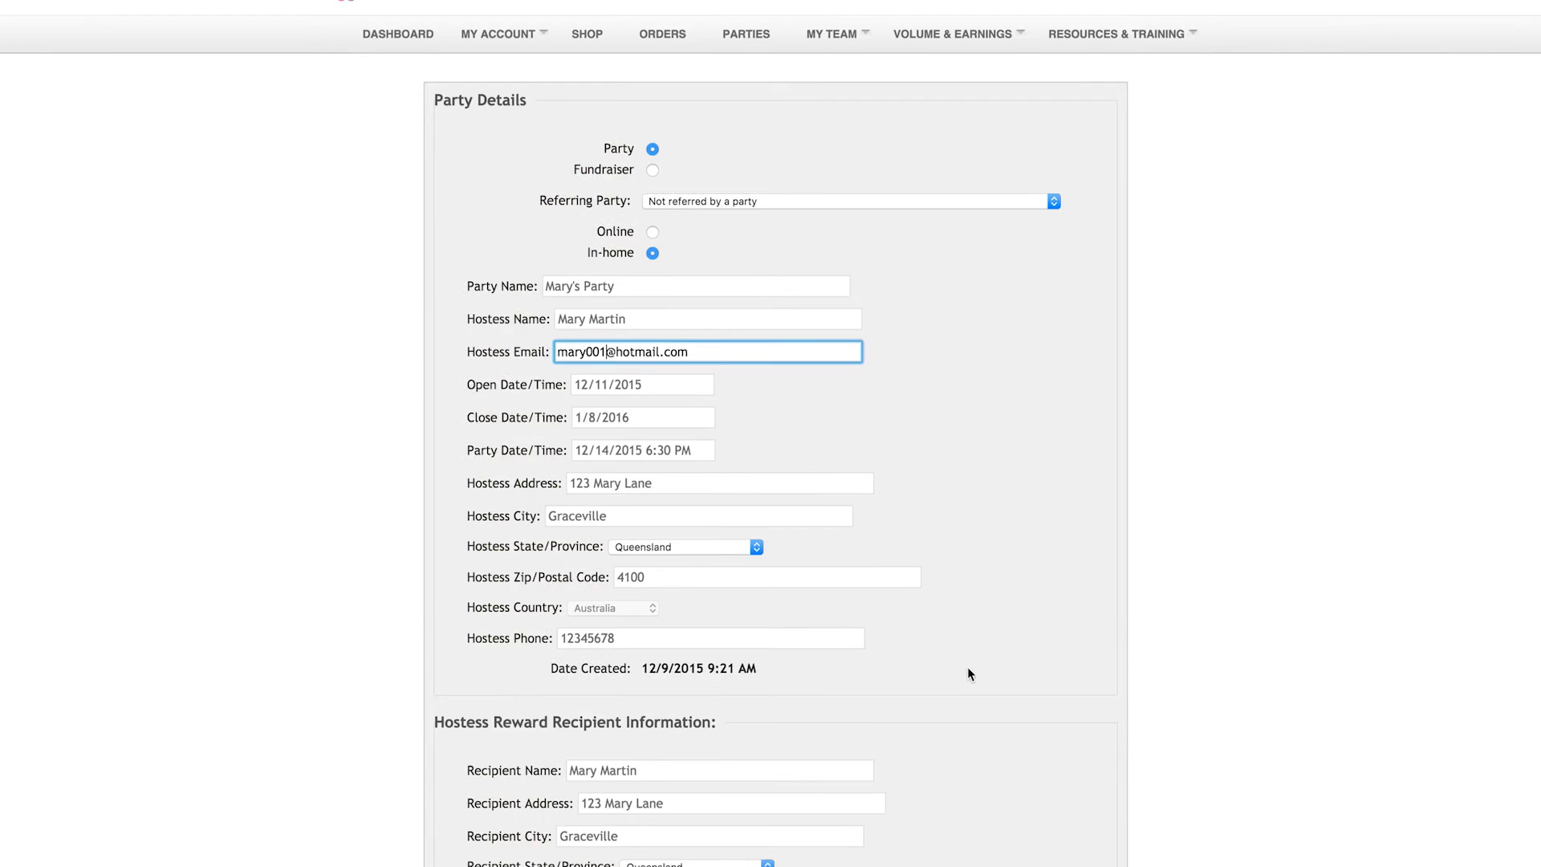
{"action": "scroll", "coordinate": [965, 653], "scroll_direction": "up", "scroll_amount": 5}
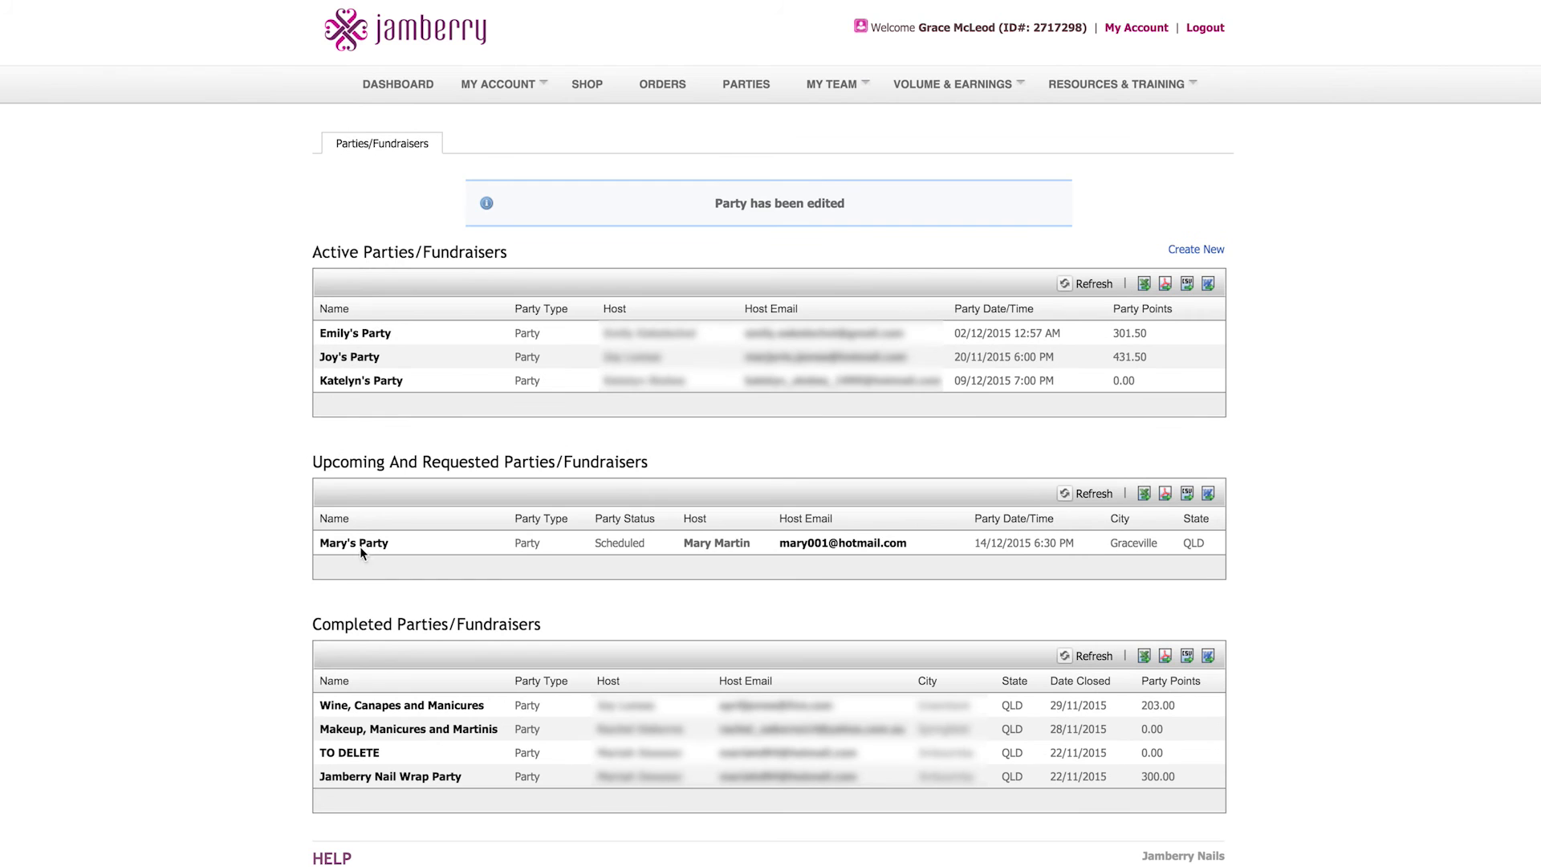
Step: Open Mary's Party again and review its updated details and party URLs
{"action": "left_click", "coordinate": [362, 544]}
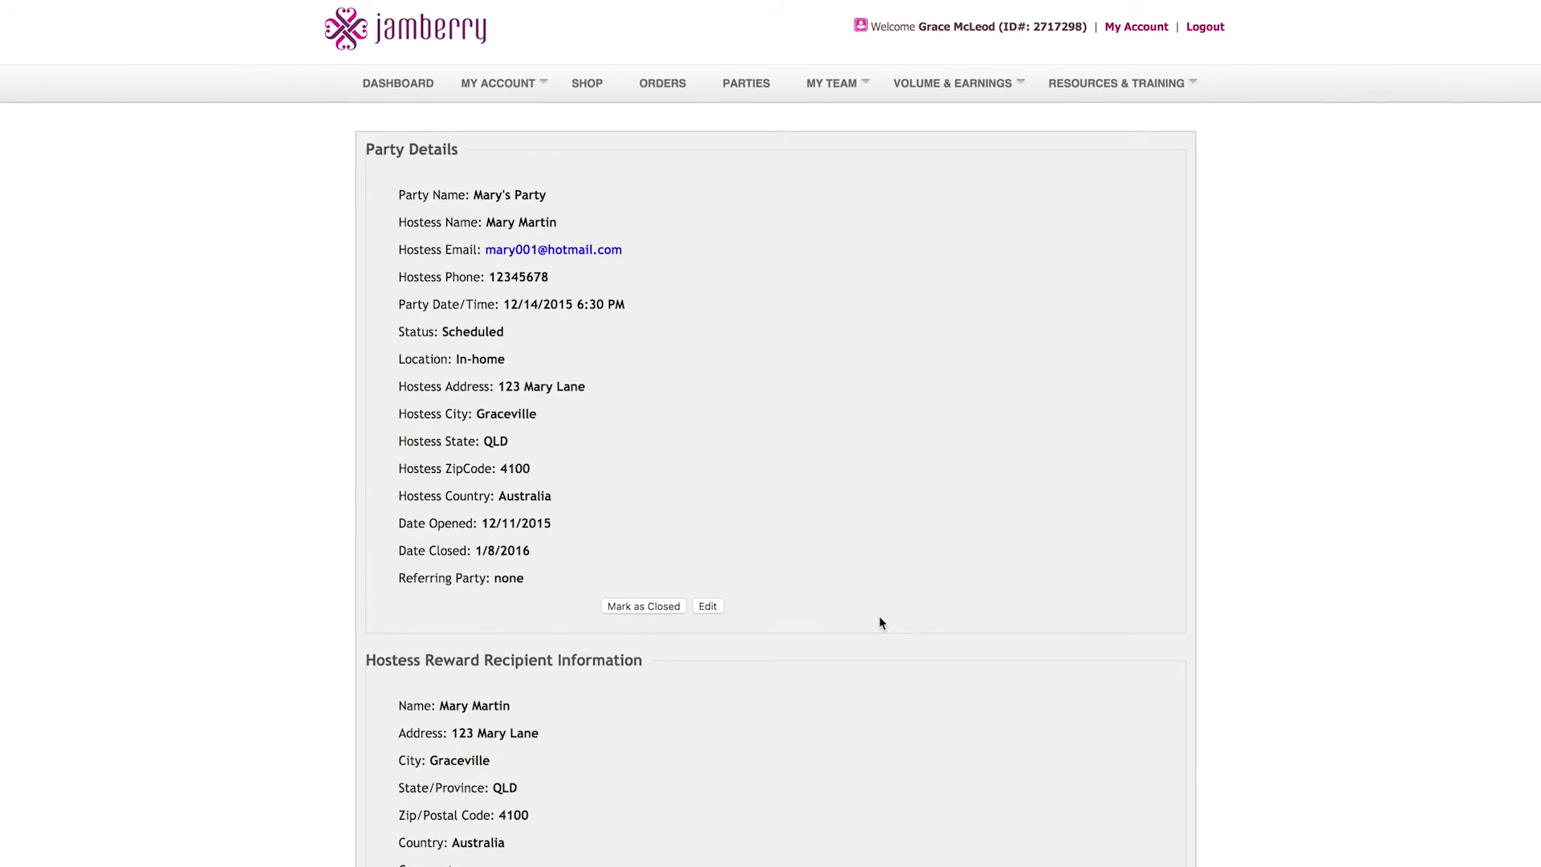
{"action": "scroll", "coordinate": [879, 617], "scroll_direction": "down", "scroll_amount": 2}
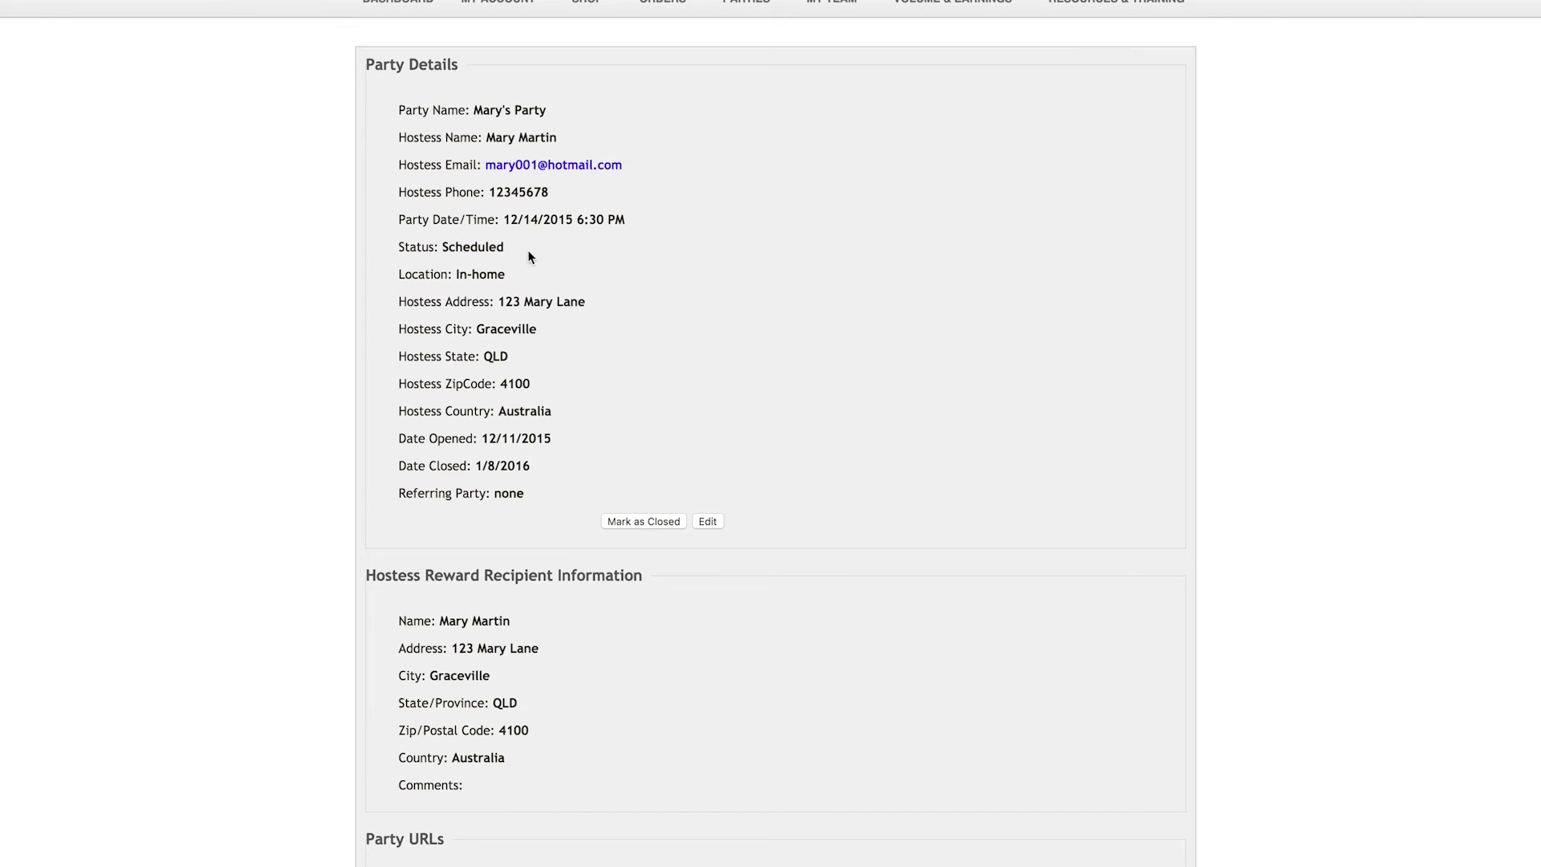
{"action": "scroll", "coordinate": [541, 497], "scroll_direction": "down", "scroll_amount": 1}
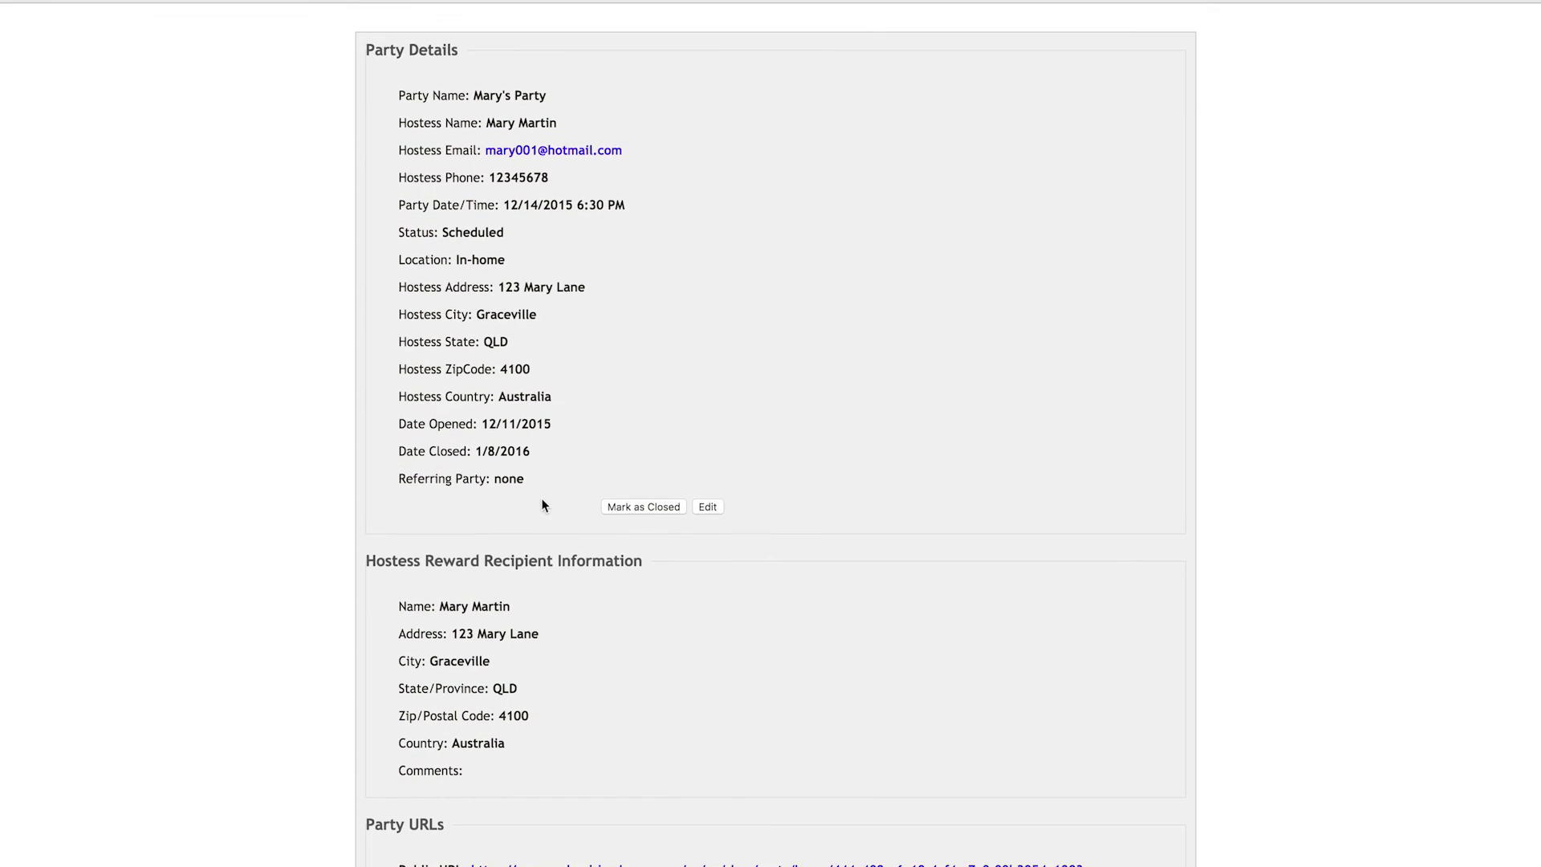
{"action": "scroll", "coordinate": [539, 477], "scroll_direction": "down", "scroll_amount": 5}
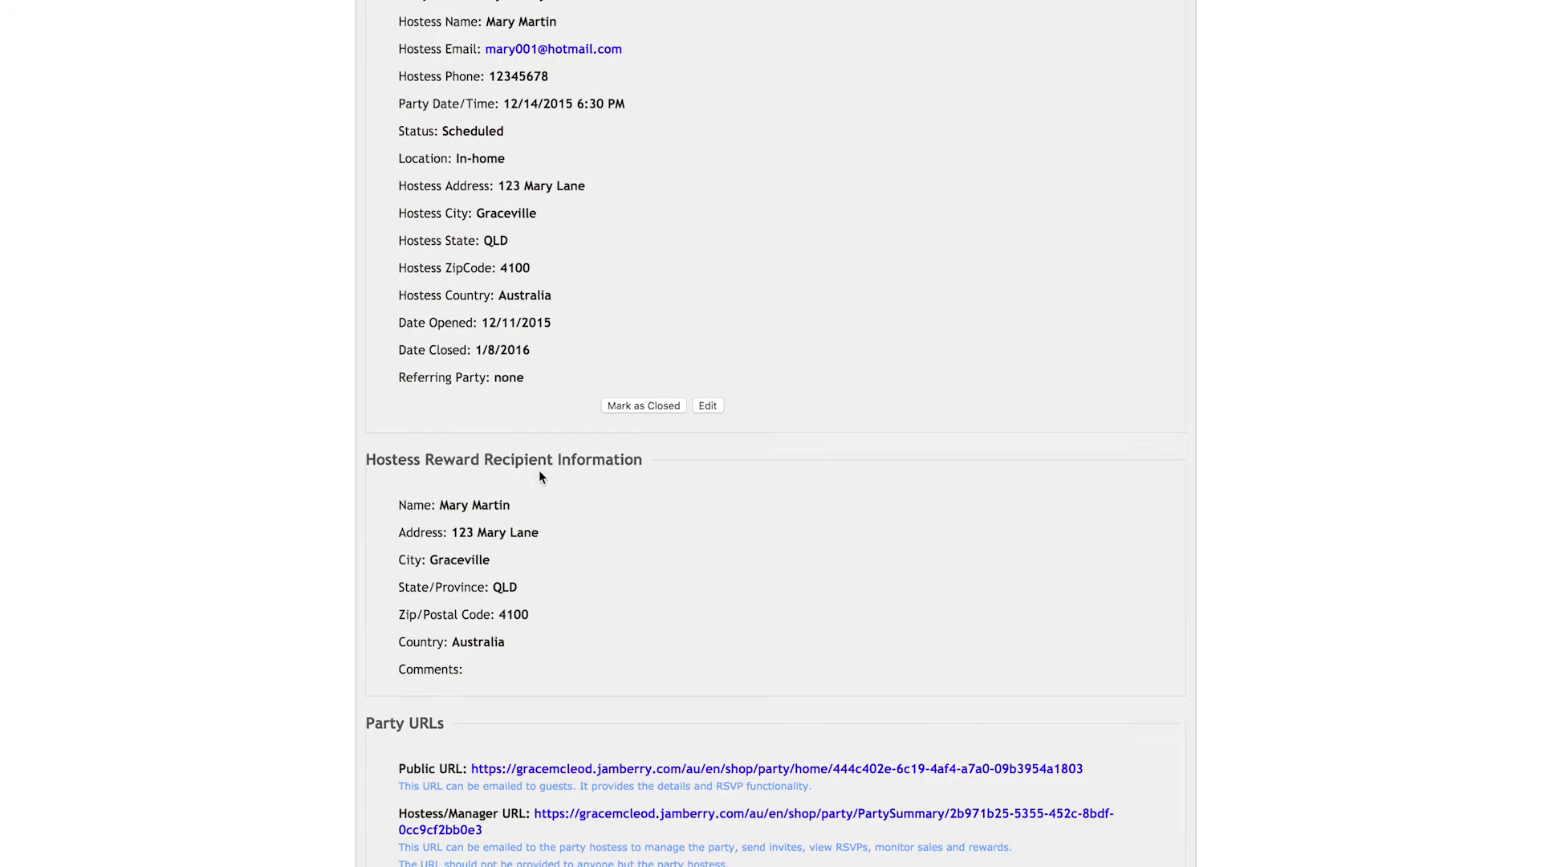
Step: Open the party's public URL and view the guest-facing party page with its RSVP and shop options
{"action": "scroll", "coordinate": [560, 492], "scroll_direction": "down", "scroll_amount": 5}
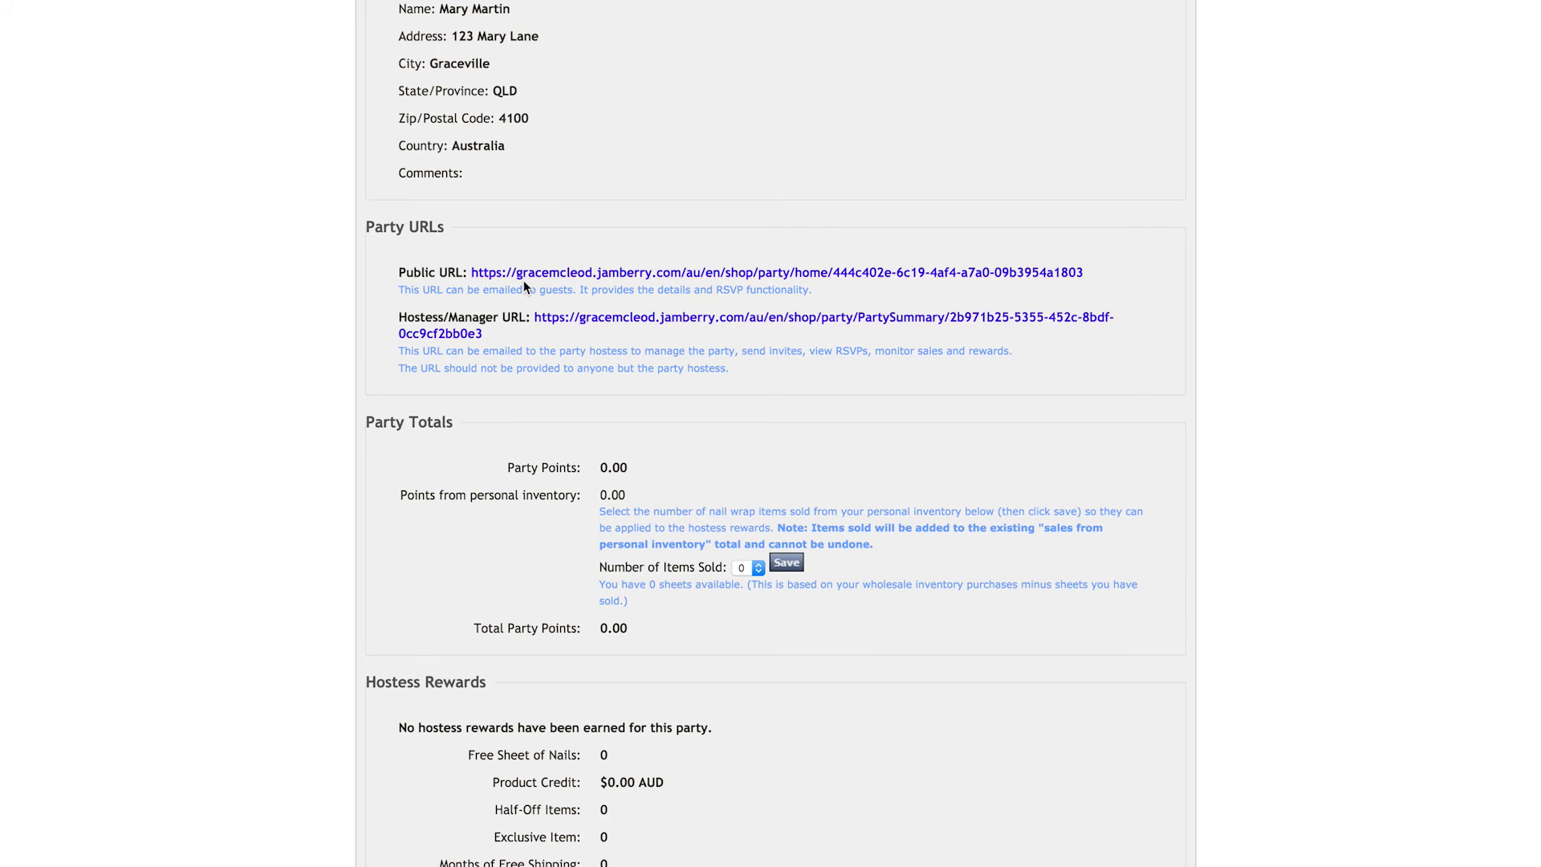
{"action": "left_click", "coordinate": [721, 274]}
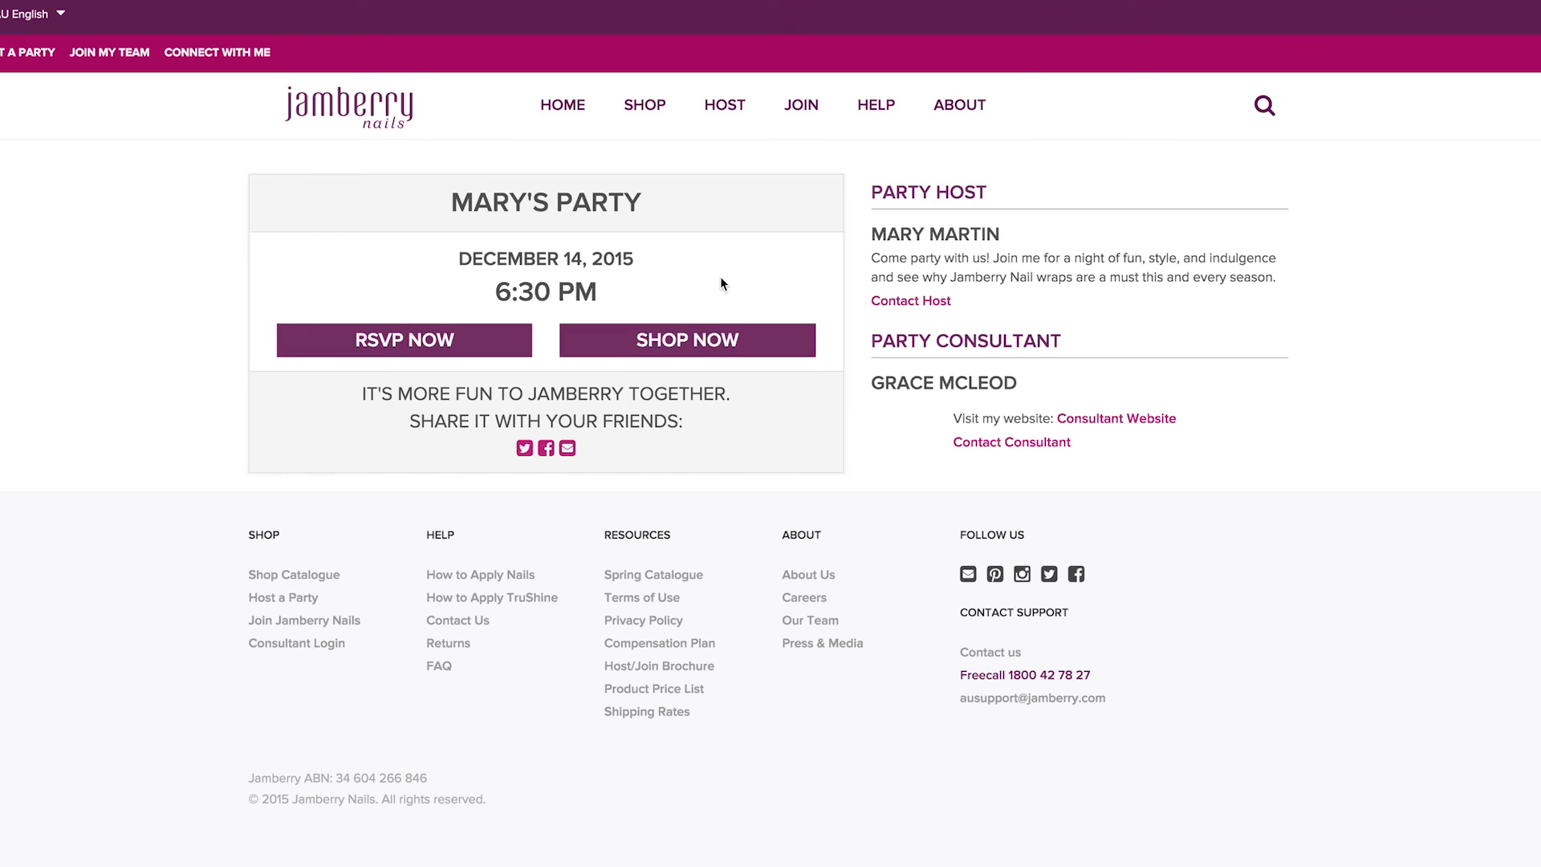
{"action": "scroll", "coordinate": [704, 642], "scroll_direction": "down", "scroll_amount": 4}
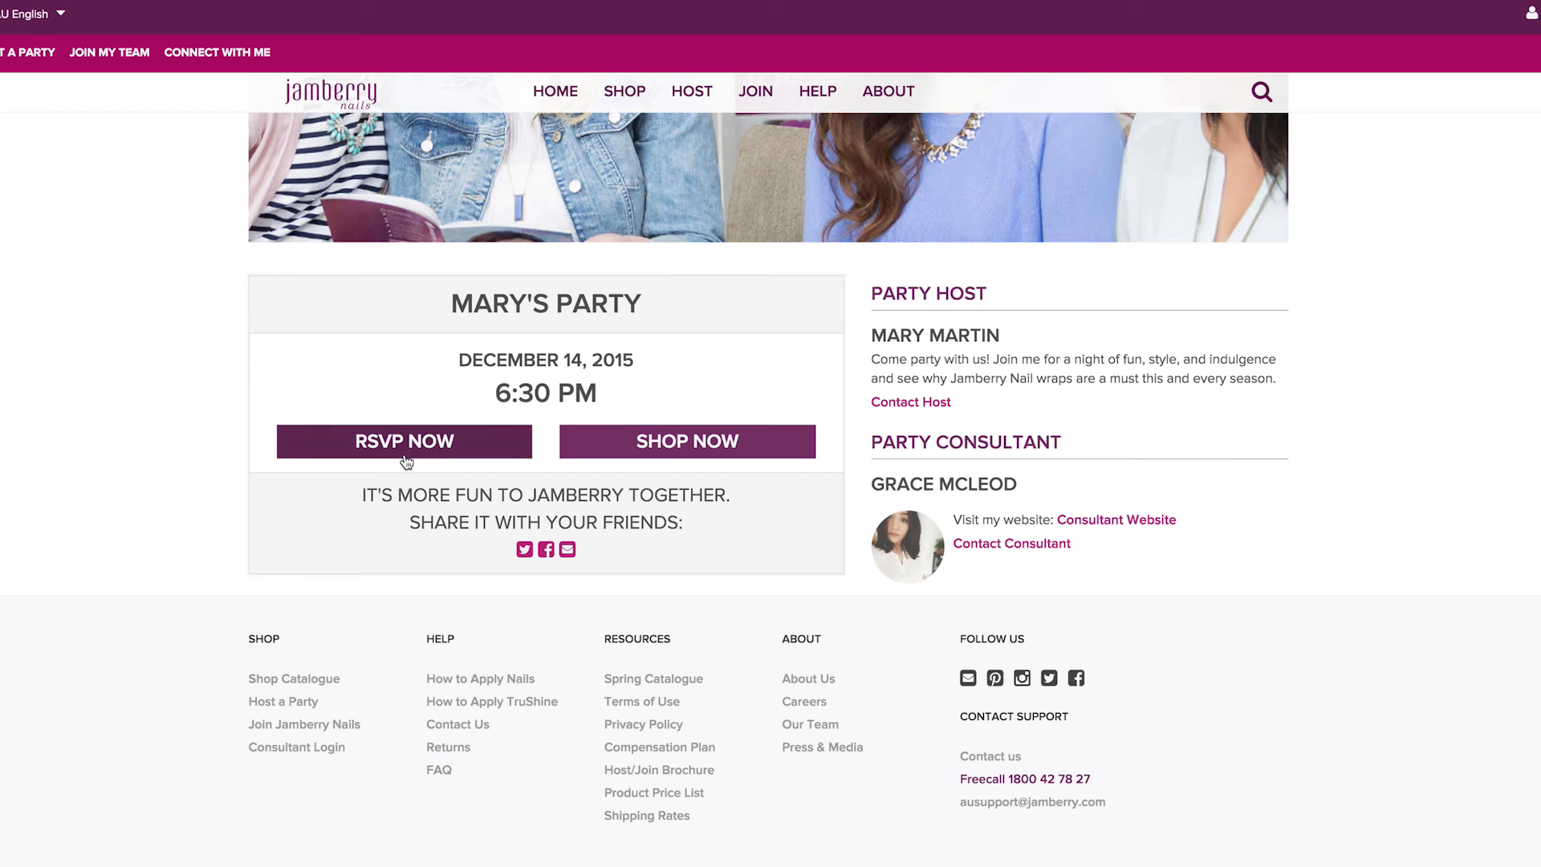
{"action": "left_click", "coordinate": [729, 441]}
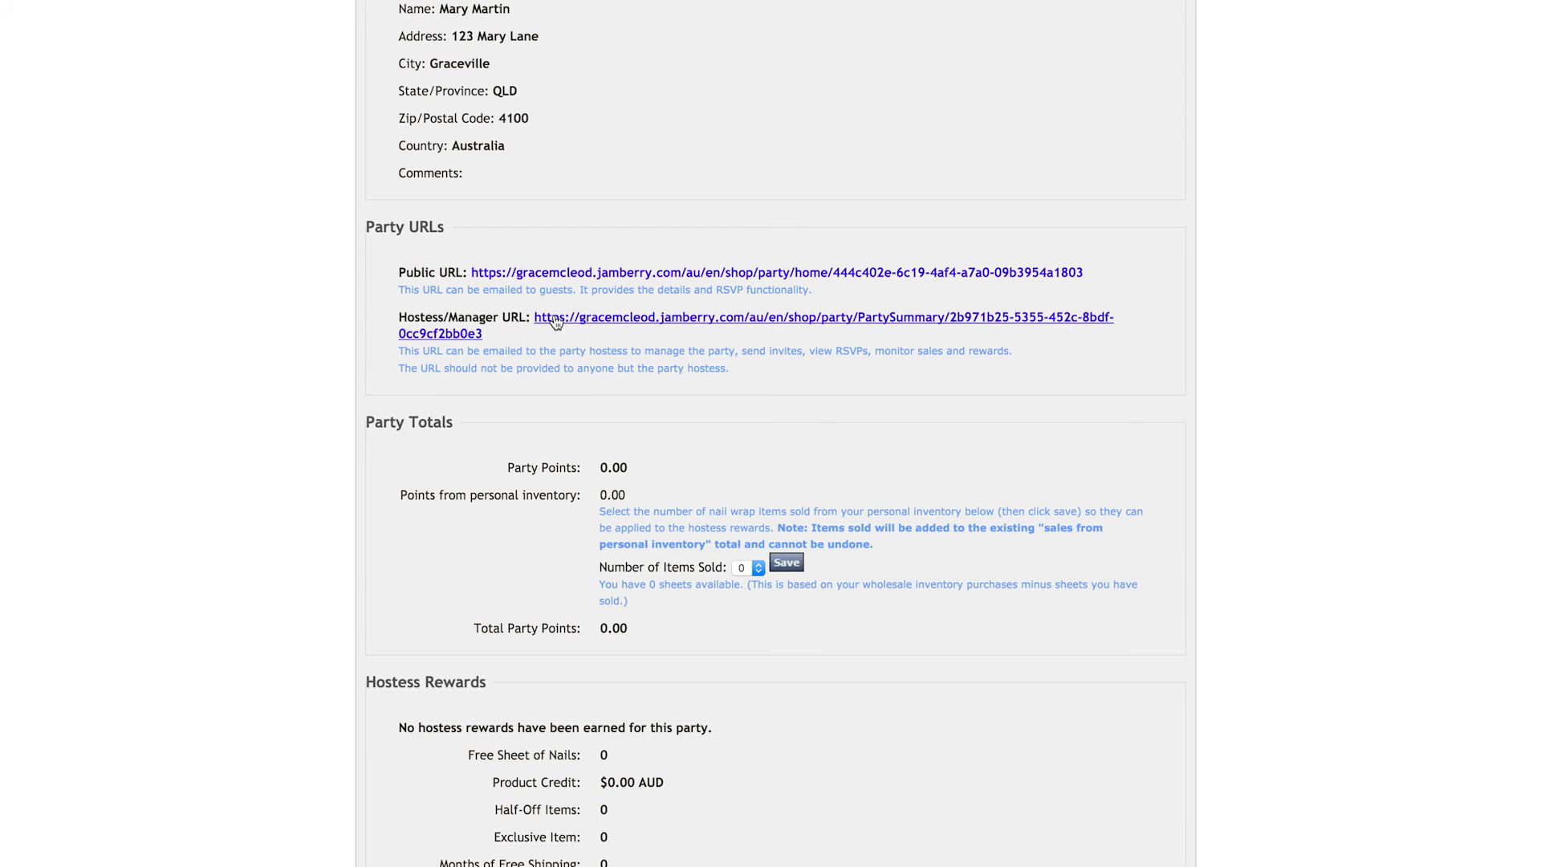
Step: Open the hostess/manager URL, then review the party totals and hostess rewards sections of the party details
{"action": "left_click", "coordinate": [587, 320]}
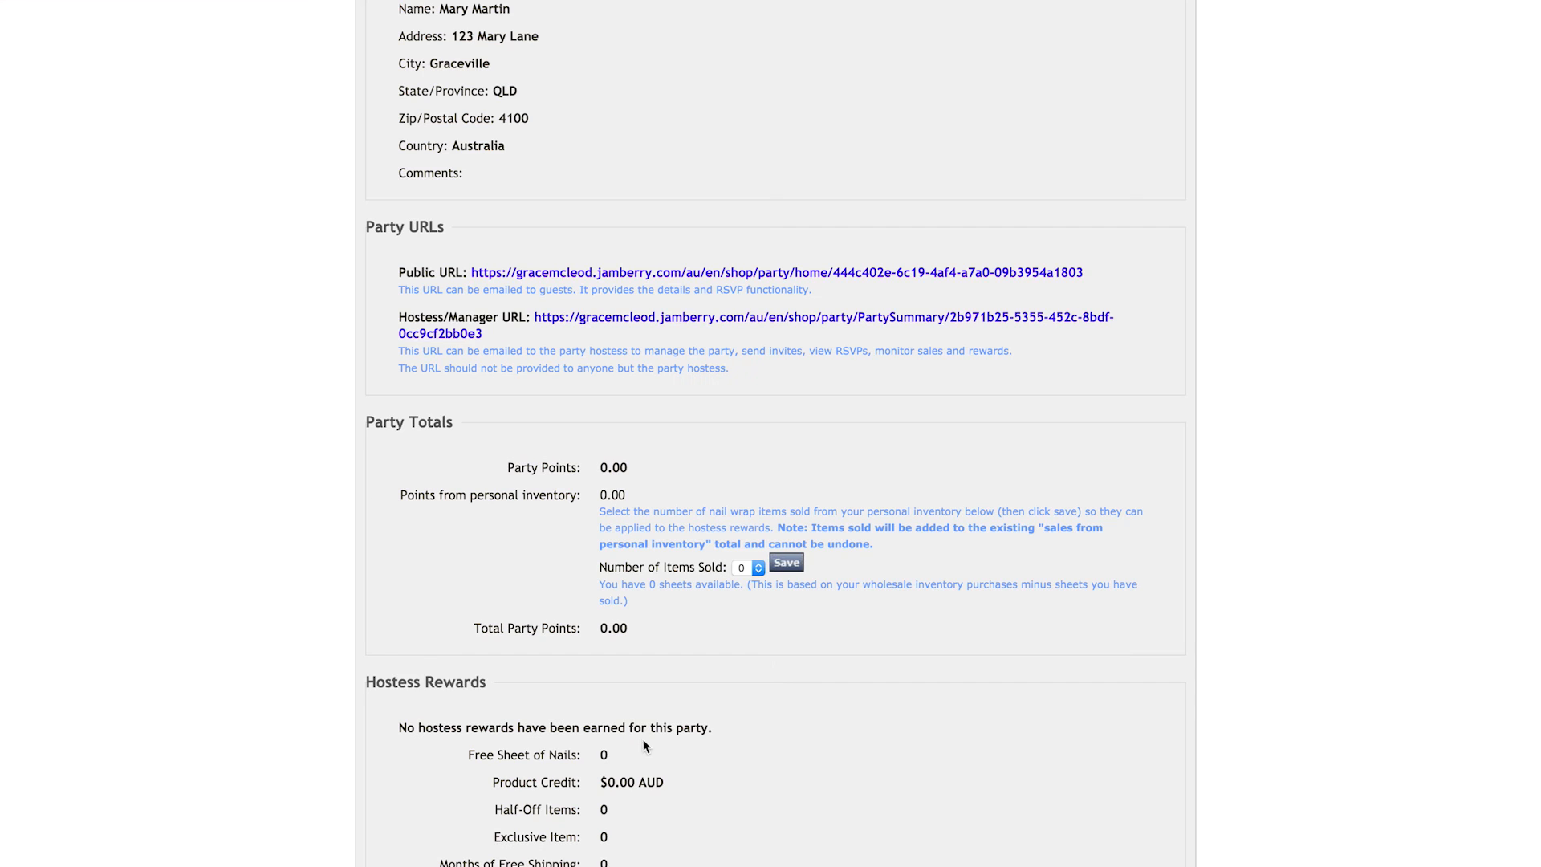
{"action": "scroll", "coordinate": [643, 739], "scroll_direction": "down", "scroll_amount": 3}
{"action": "scroll", "coordinate": [380, 638], "scroll_direction": "down", "scroll_amount": 1}
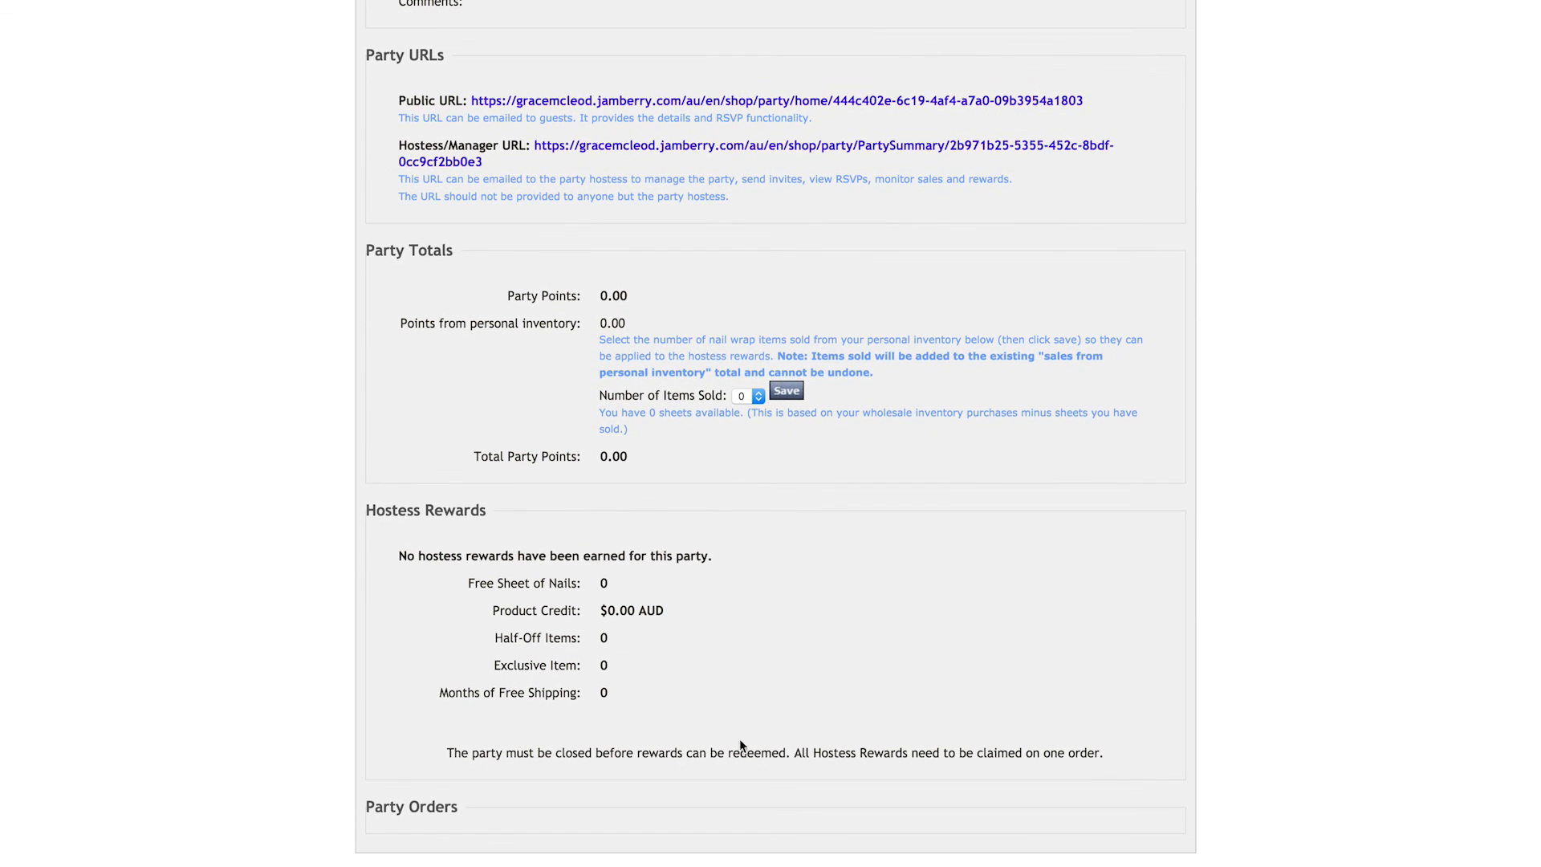